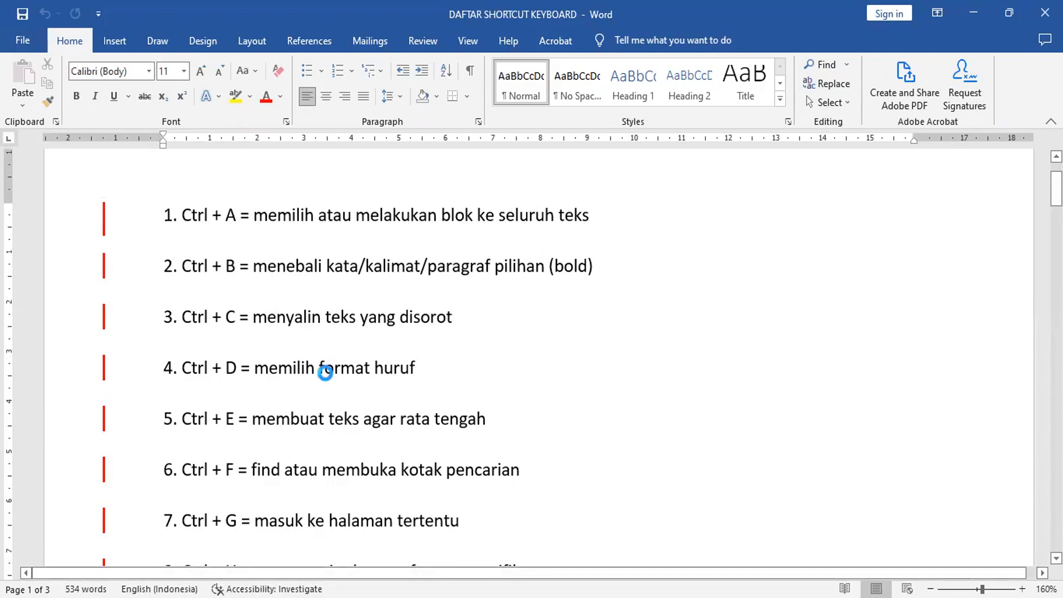
- Open the font formatting dialog and close it without changing anything
key("ctrl+d")
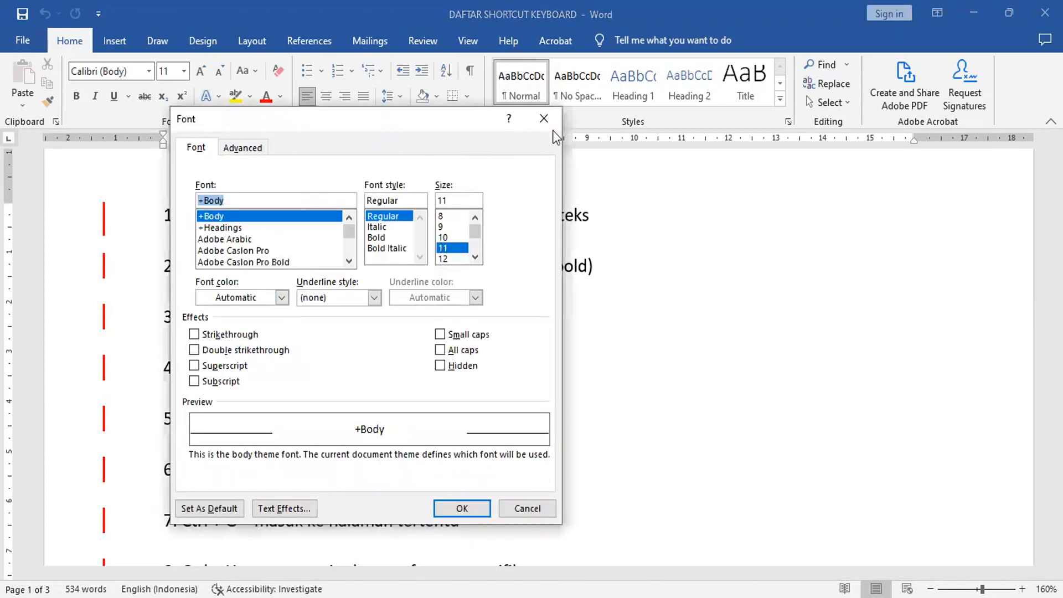
left_click(543, 118)
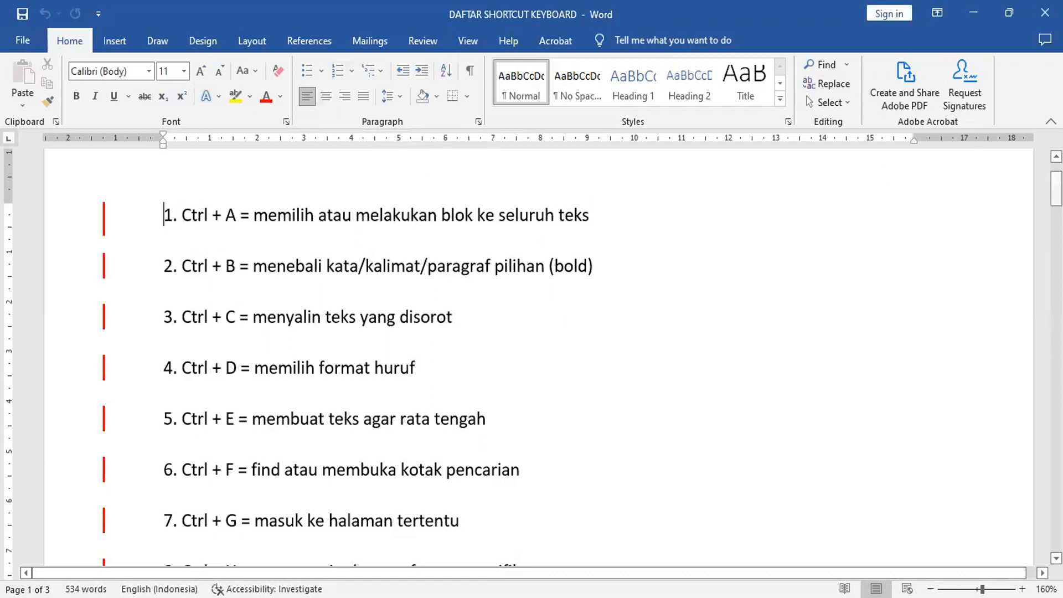
- Open the document search pane with the Find command and close it without searching
left_click_drag(1056, 189, 1056, 211)
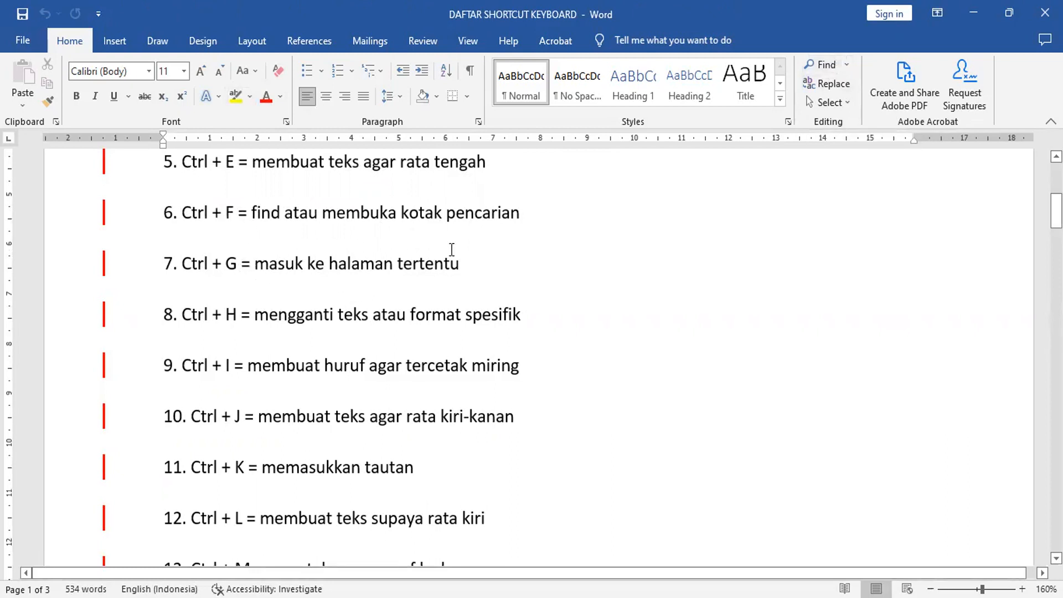
left_click(845, 64)
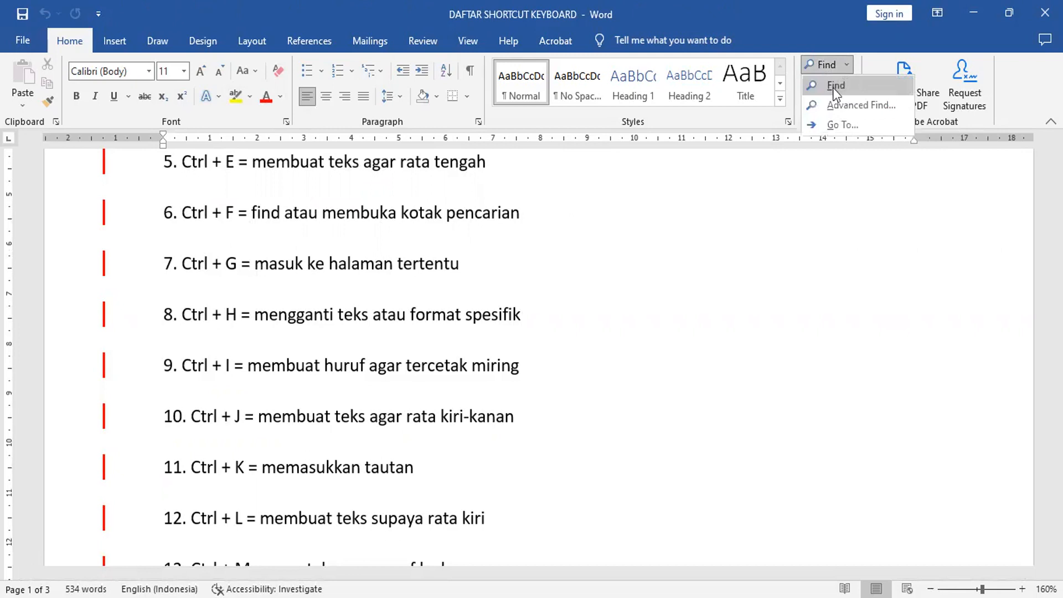
left_click(834, 87)
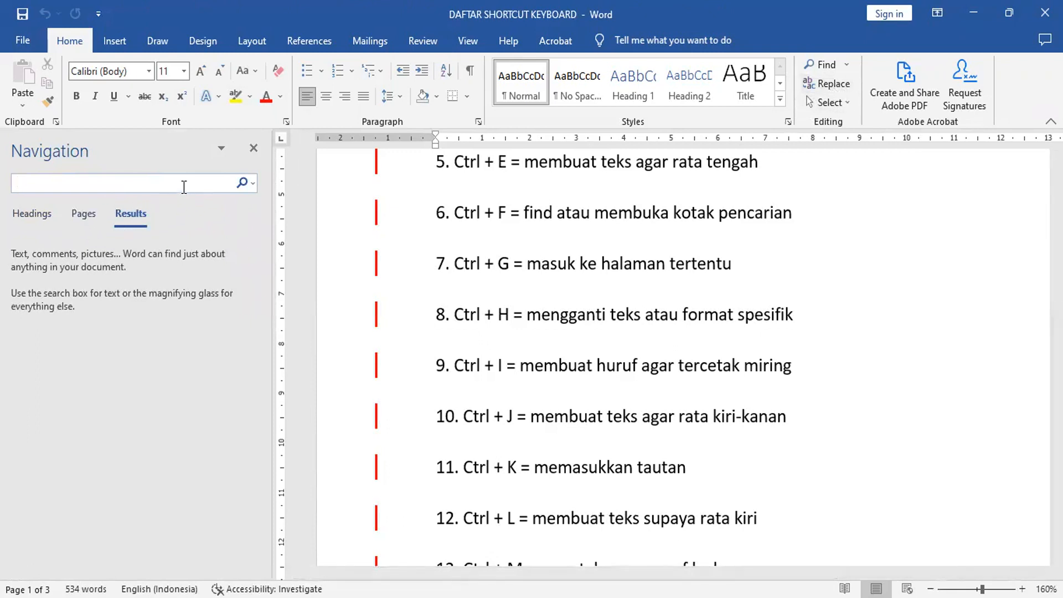
left_click(254, 149)
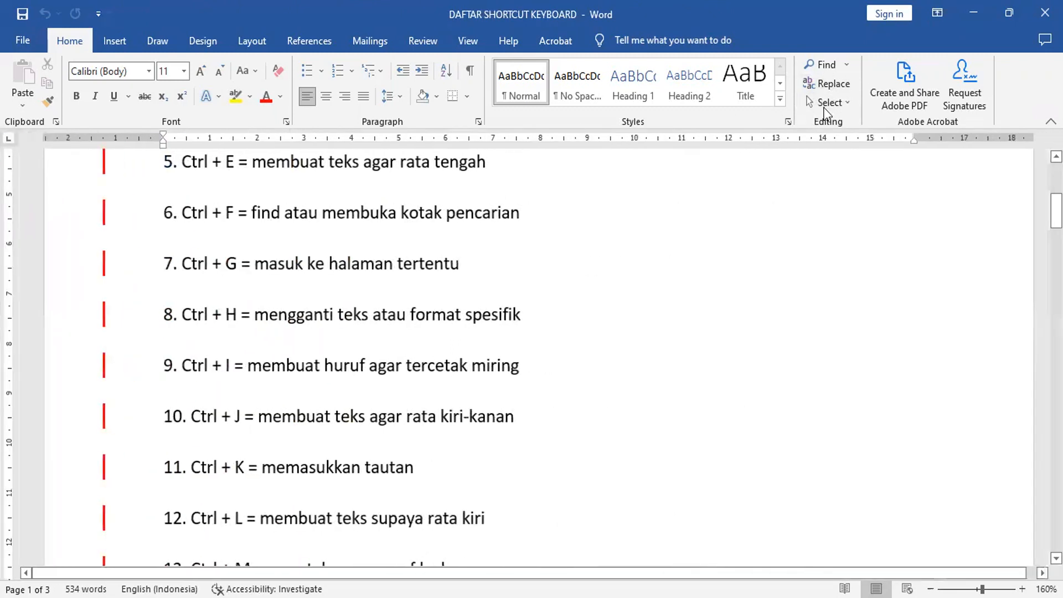
- Review the Find, Replace and Go To options of the Find and Replace dialog and close it
left_click(833, 84)
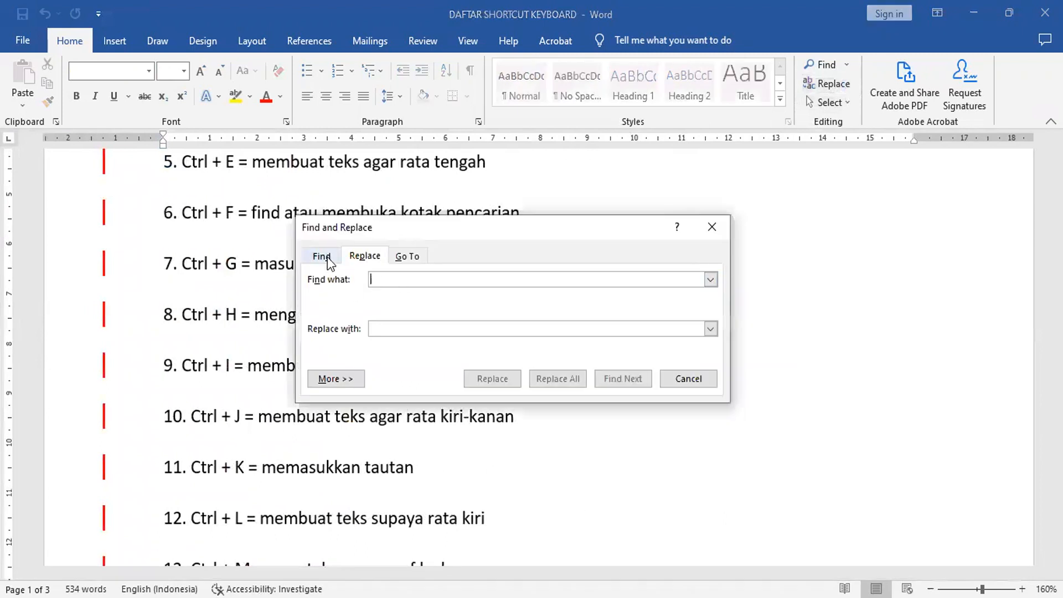
left_click(327, 256)
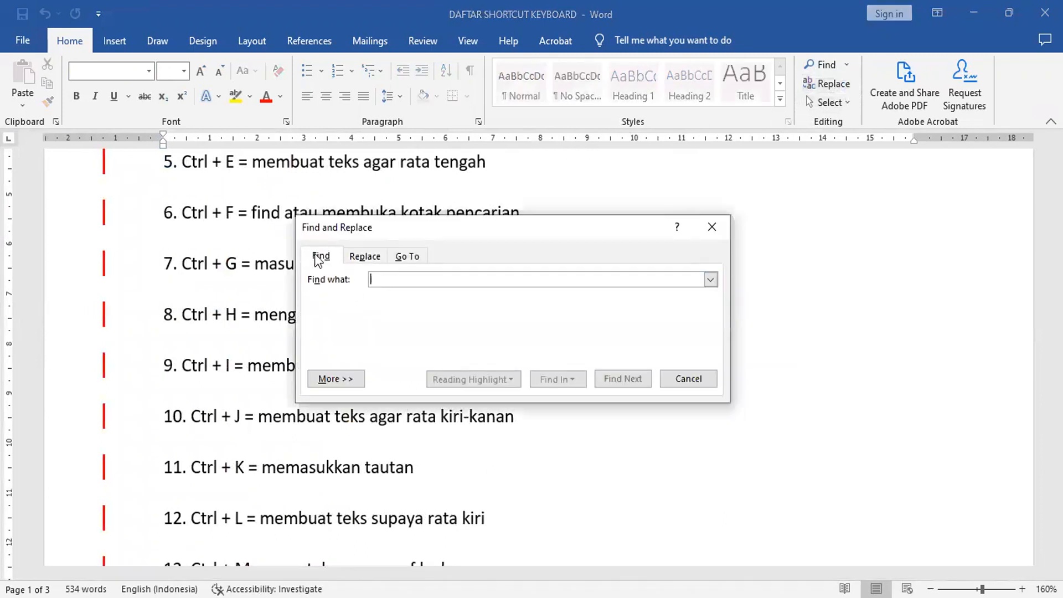
left_click(381, 262)
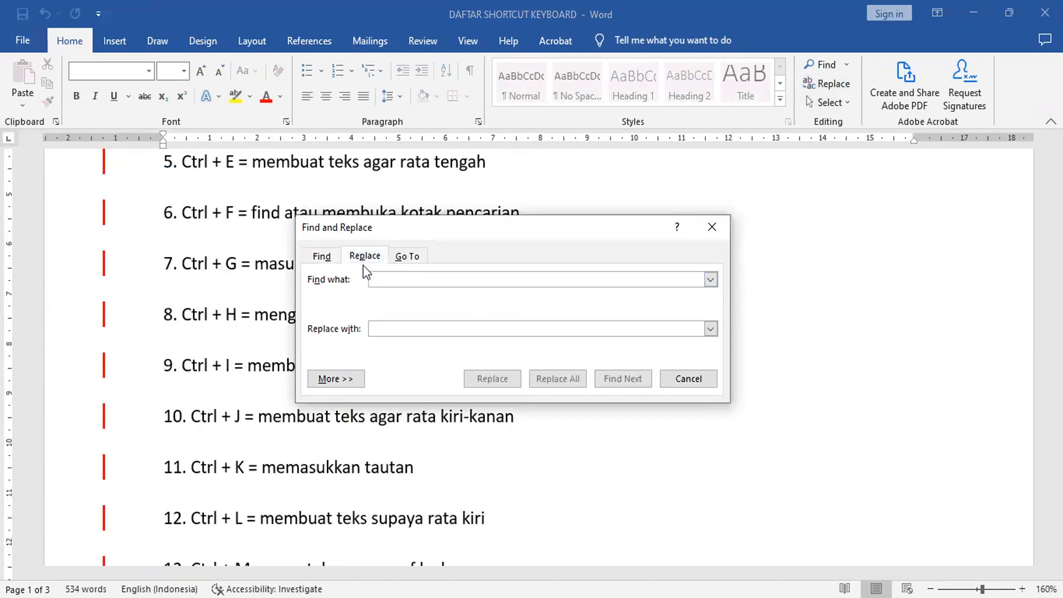
left_click(409, 256)
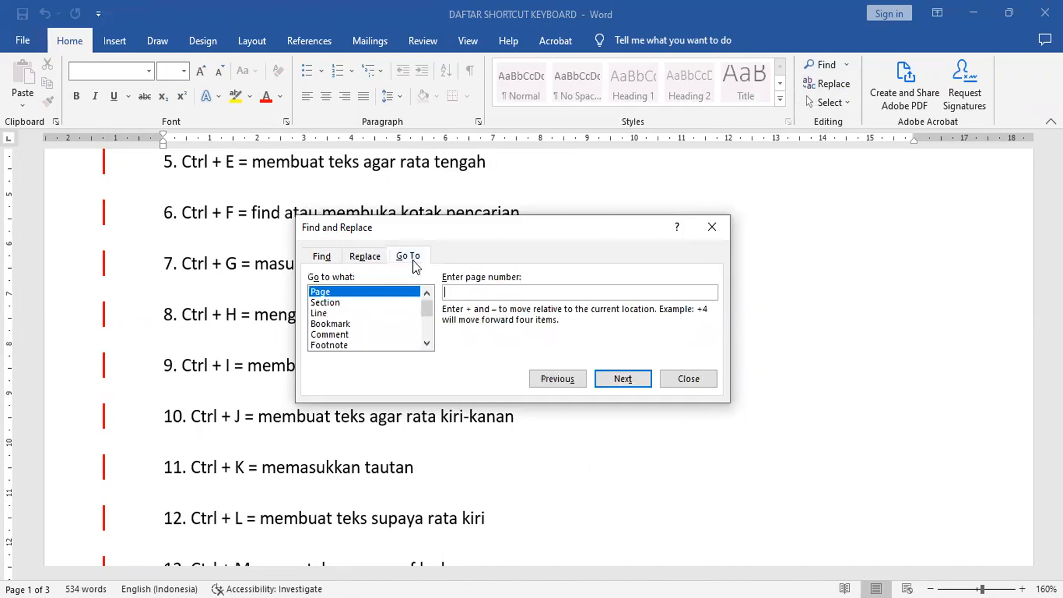
left_click(713, 230)
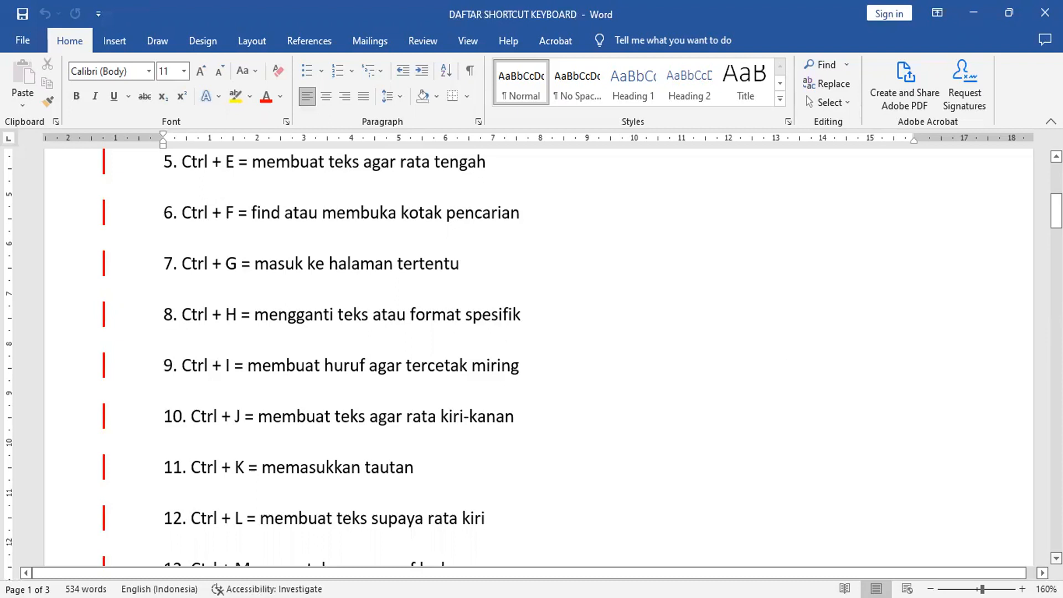
- Select list item 11 about inserting links and view the description of the hyperlink command
scroll(532, 354, "down", 3)
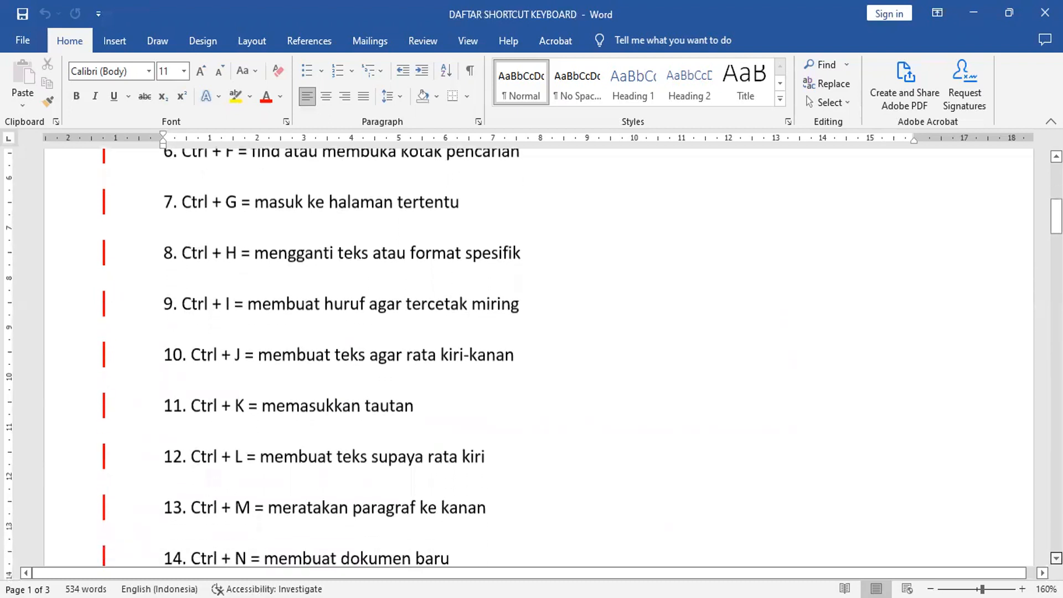
scroll(805, 427, "down", 1)
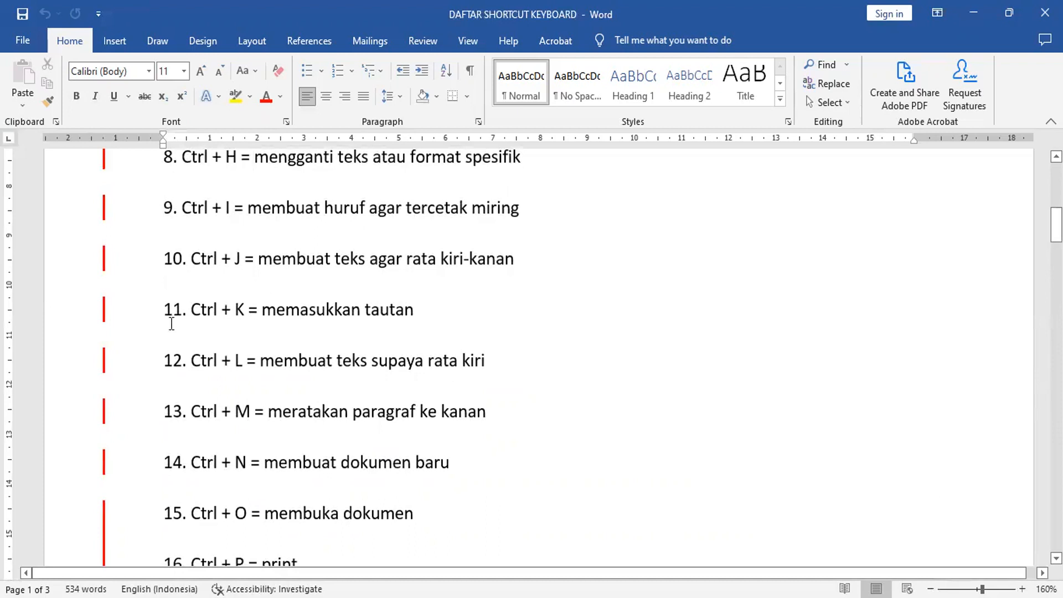
left_click(134, 319)
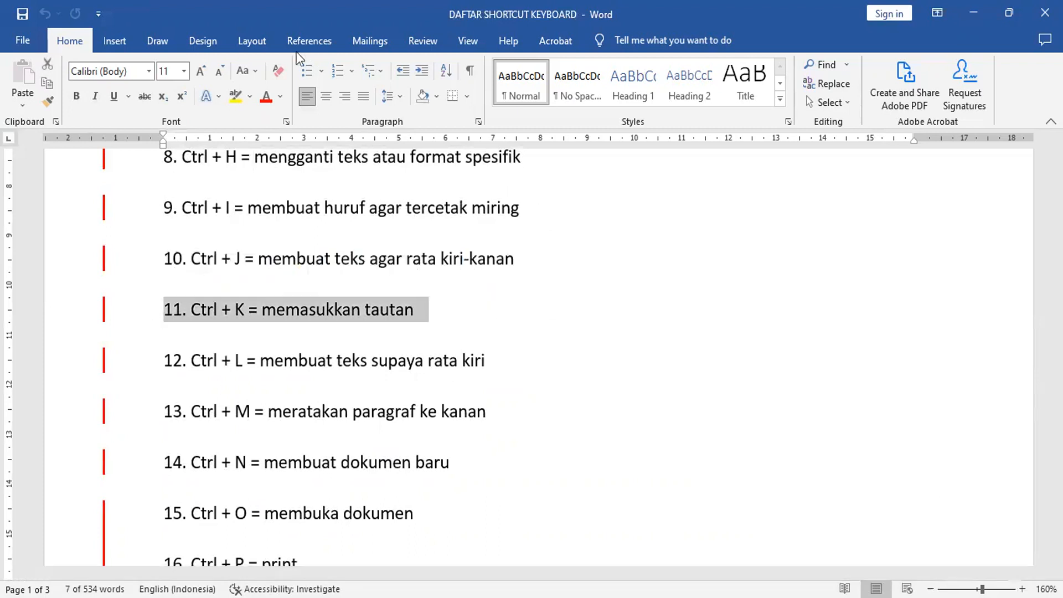
left_click(112, 42)
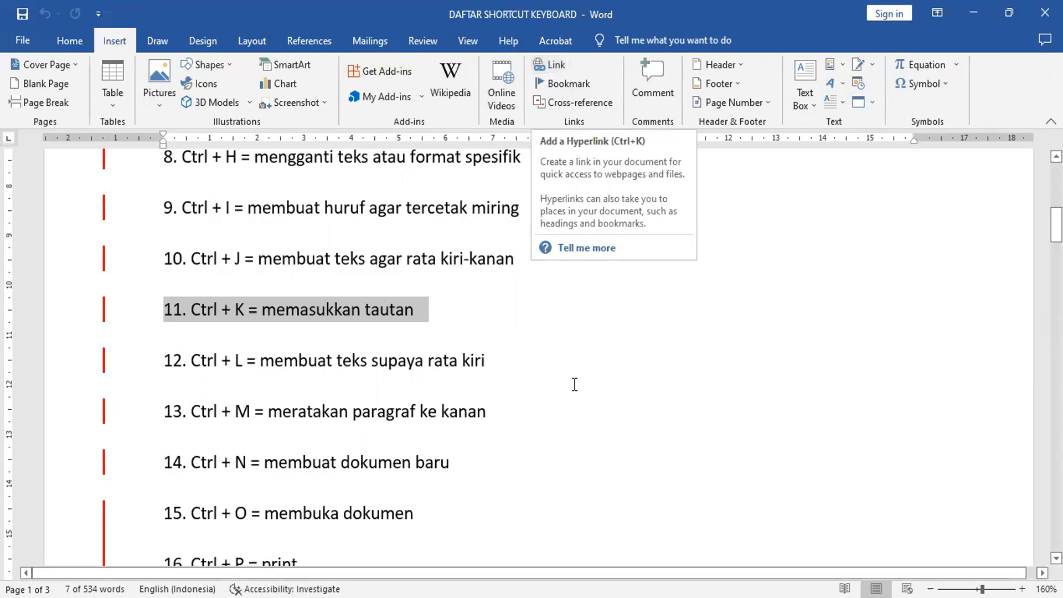
- Select list item 12 about left alignment and view the description of the Align Left command
left_click(151, 358)
left_click(130, 364)
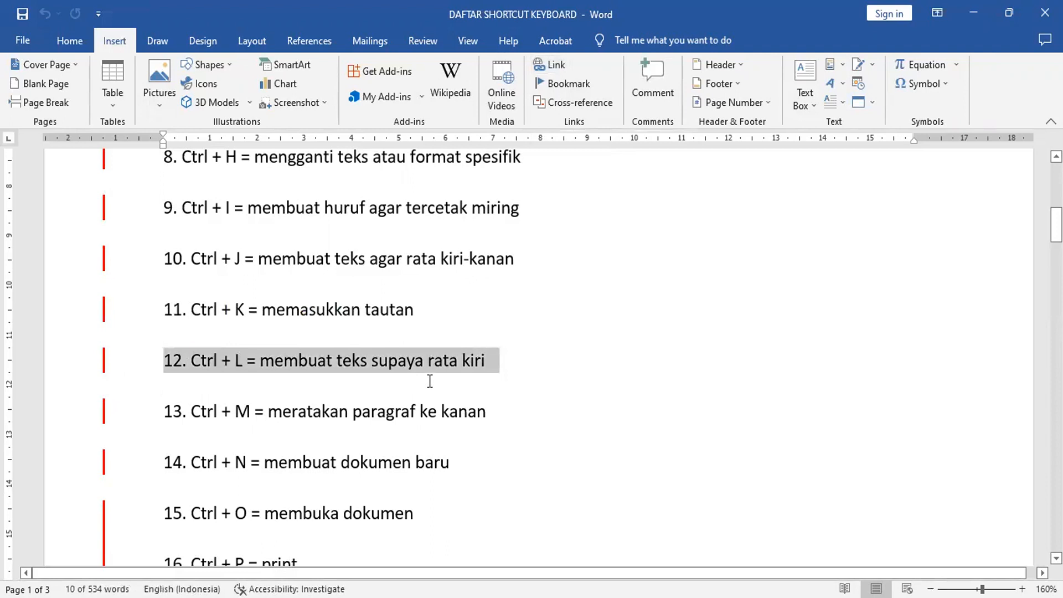
left_click(70, 42)
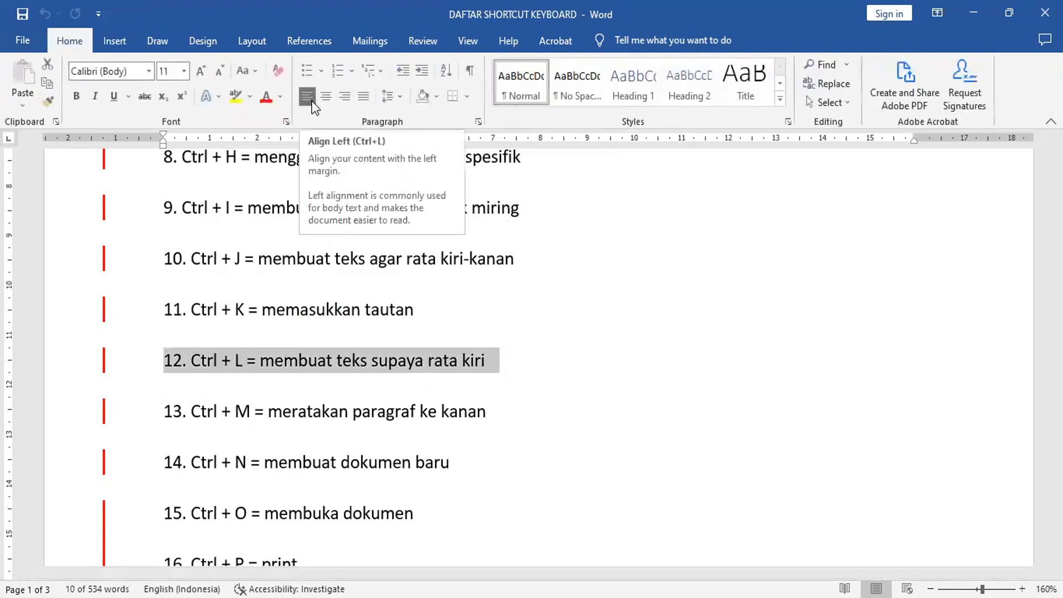
- Select list item 13 and increase the list's indent by three levels
left_click(126, 420)
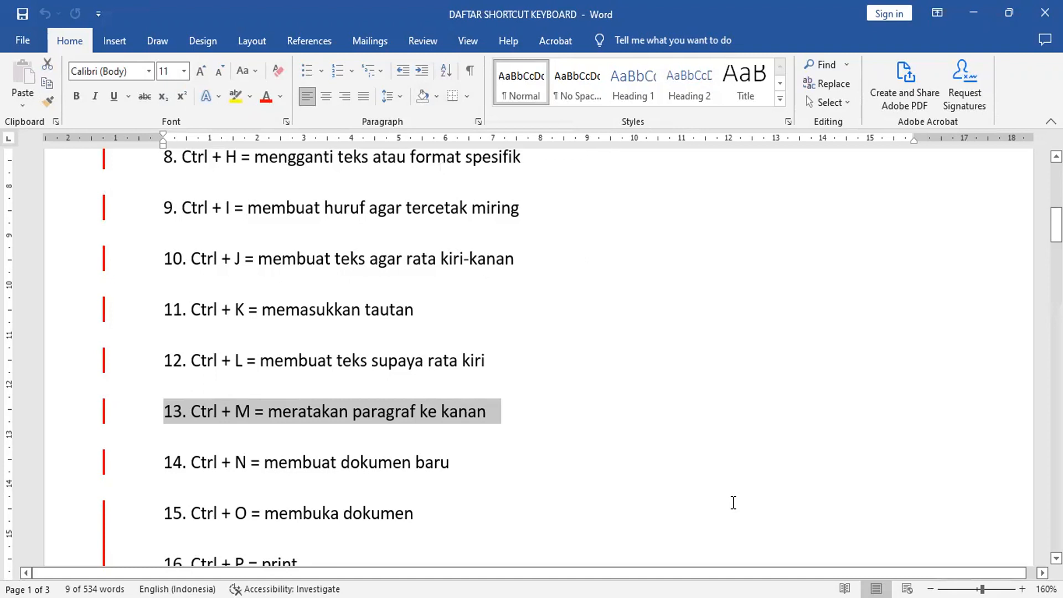
key("ctrl+m")
key("ctrl+m")
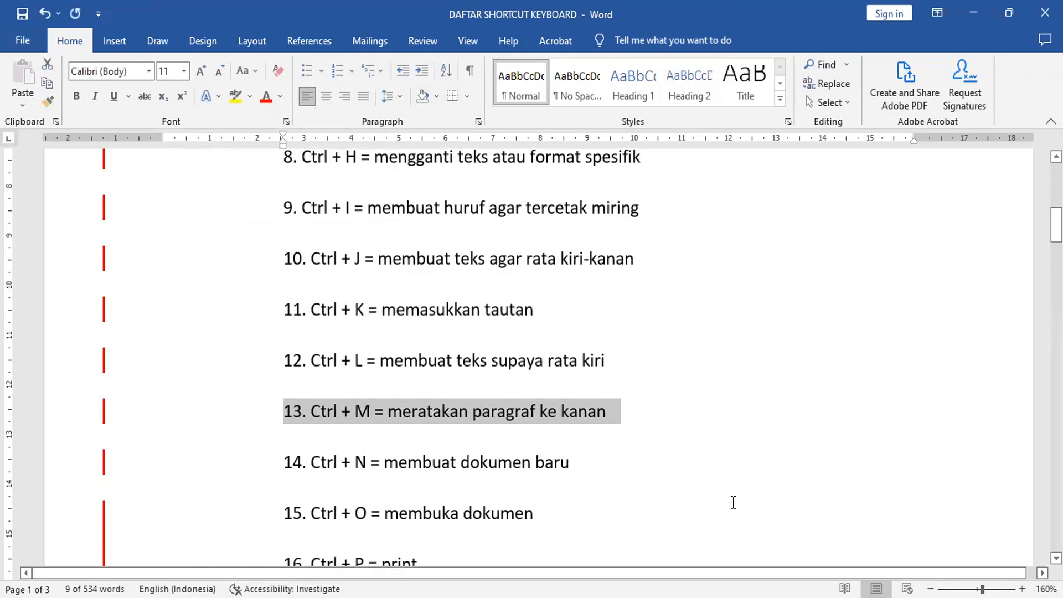
key("ctrl+m")
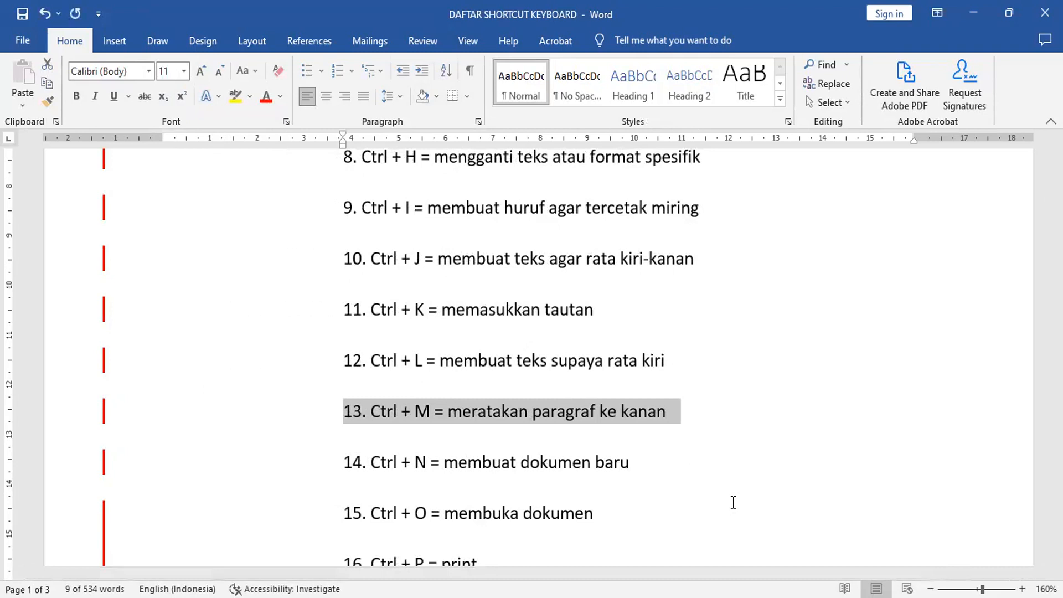
- Decrease the list's indent by three levels to bring it back to the margin
left_click(402, 76)
left_click(402, 75)
left_click(402, 75)
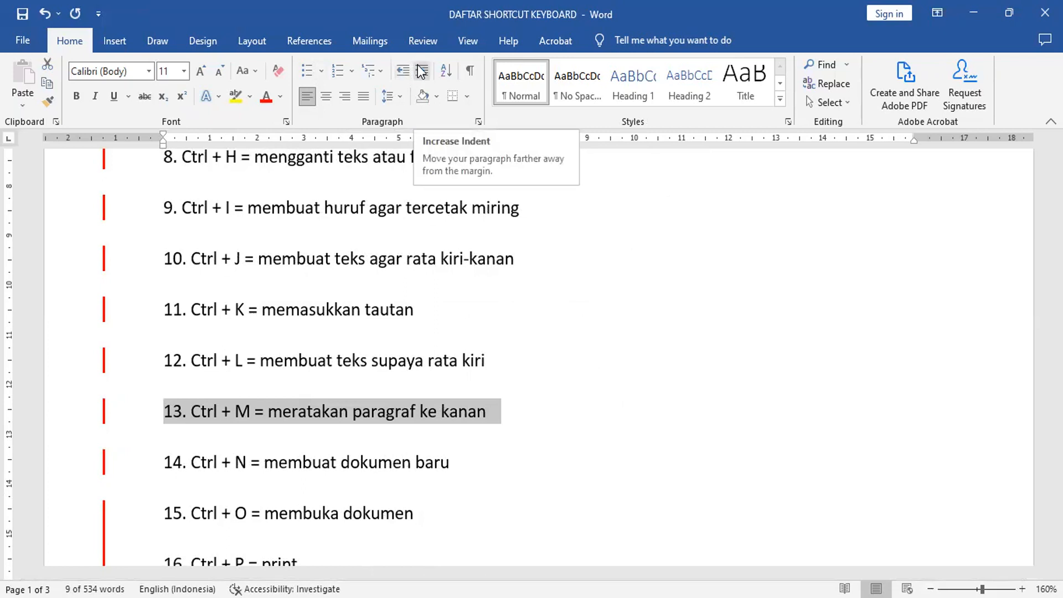
- Increase the list's indent by two levels and reduce it again by two levels
left_click(422, 70)
left_click(421, 71)
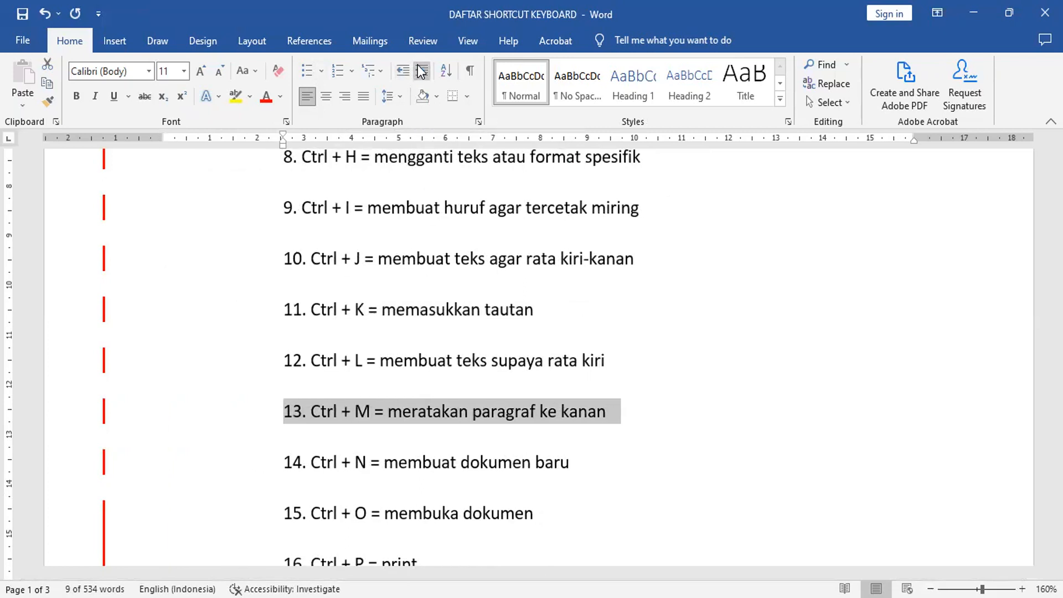
left_click(404, 71)
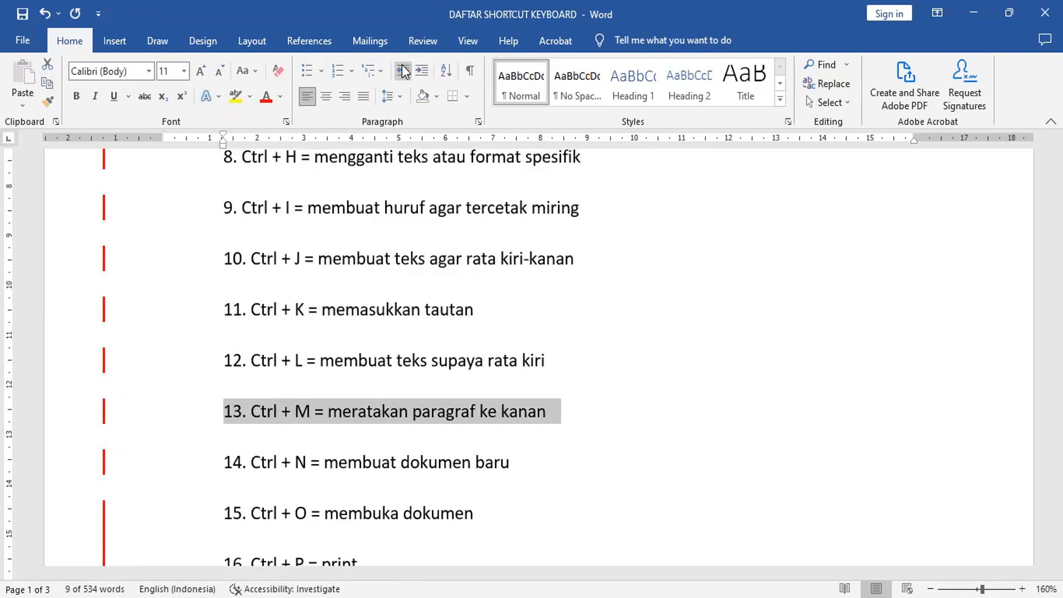
left_click(403, 71)
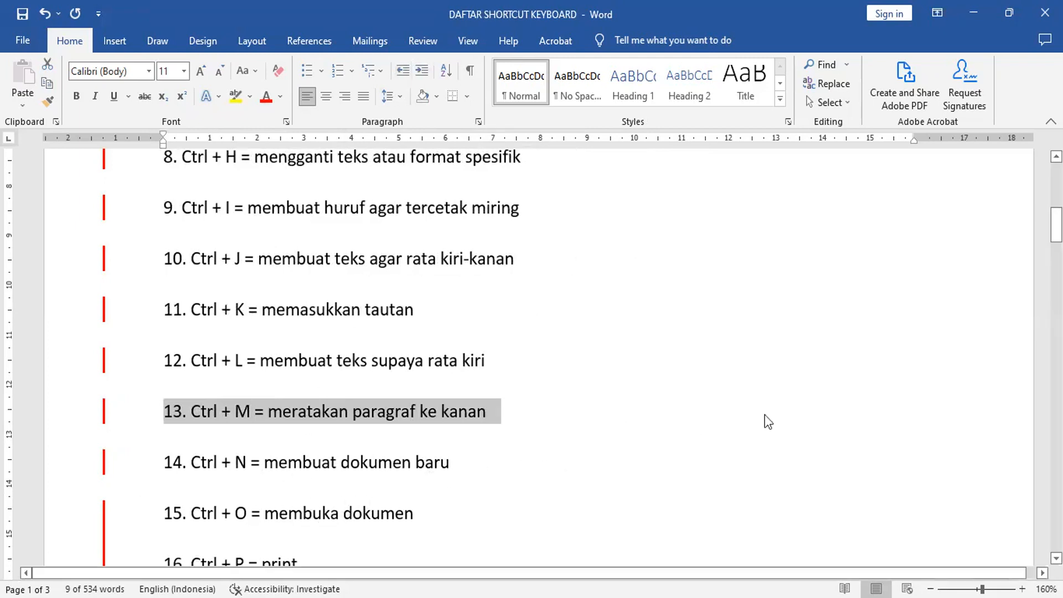
- Format list item 17 about clearing settings with red font color, bold and yellow highlighting
left_click_drag(1056, 224, 1055, 254)
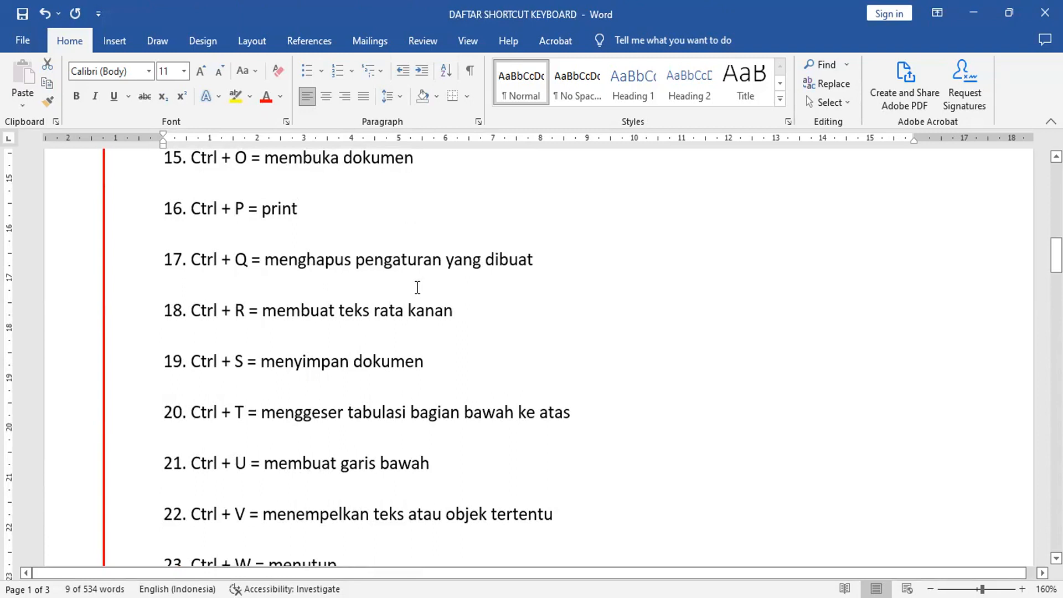
left_click(117, 266)
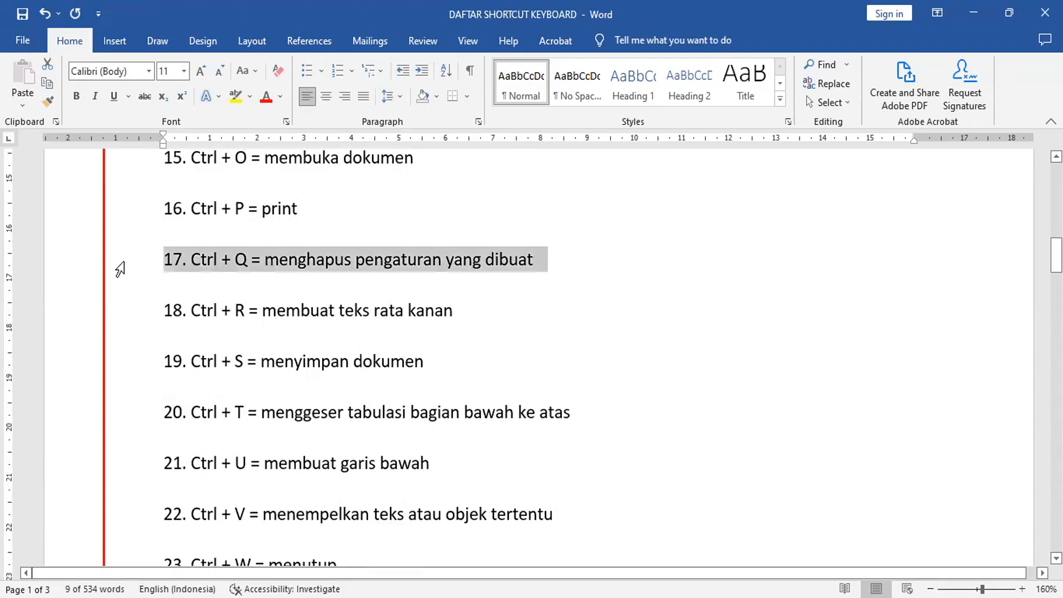
left_click(266, 96)
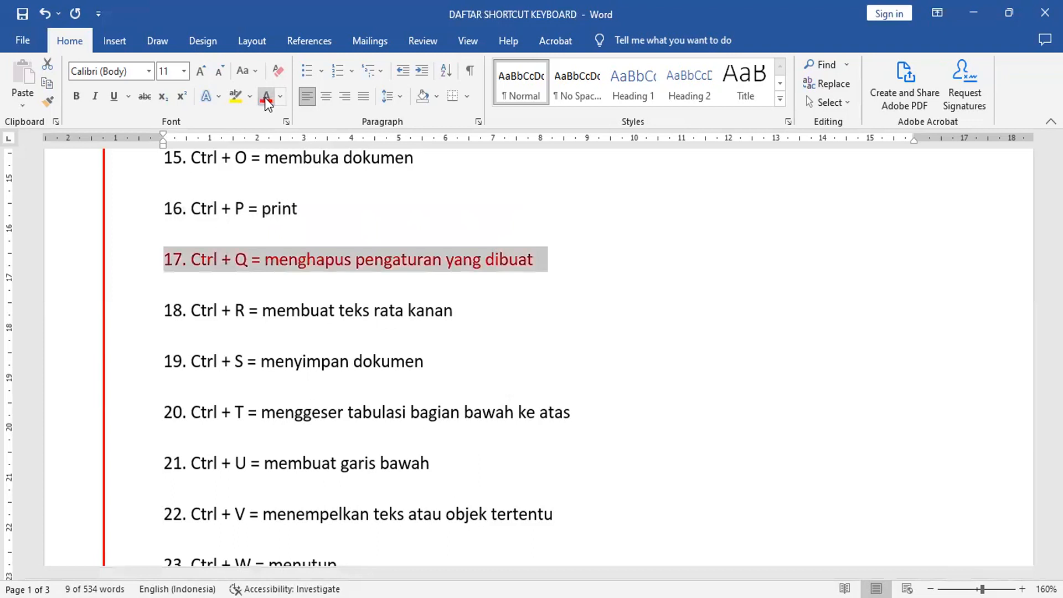
left_click(77, 96)
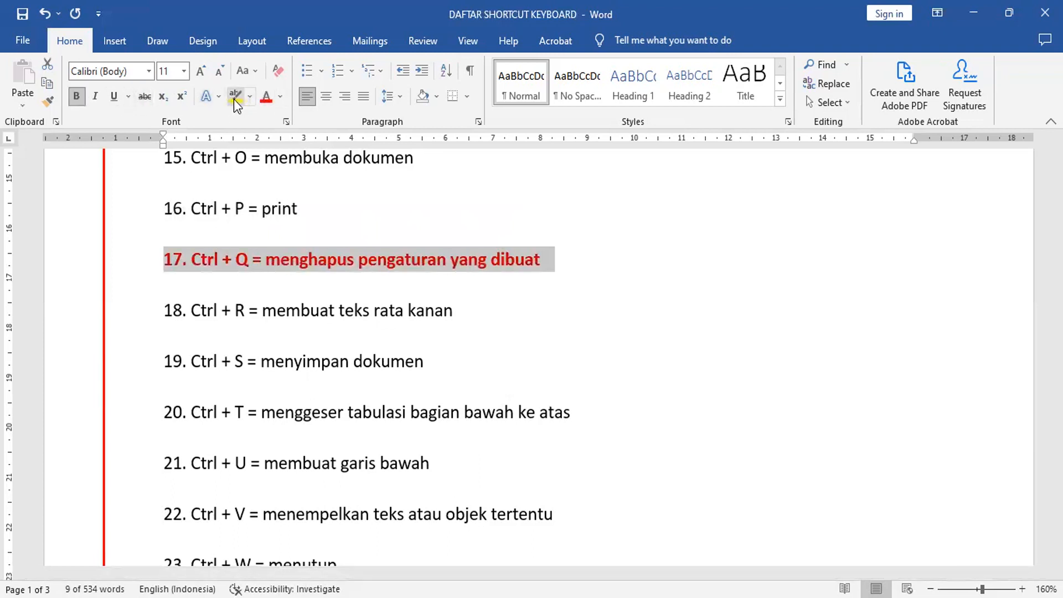
left_click(234, 97)
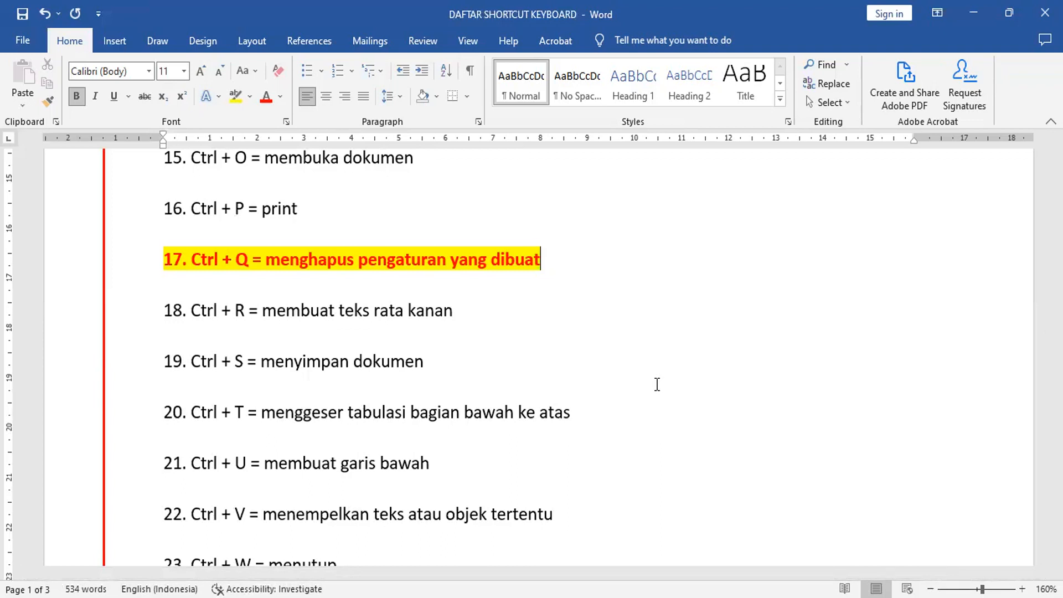
- Increase the indent of the entire document's text by three levels and enlarge its font size to 12
left_click(120, 255)
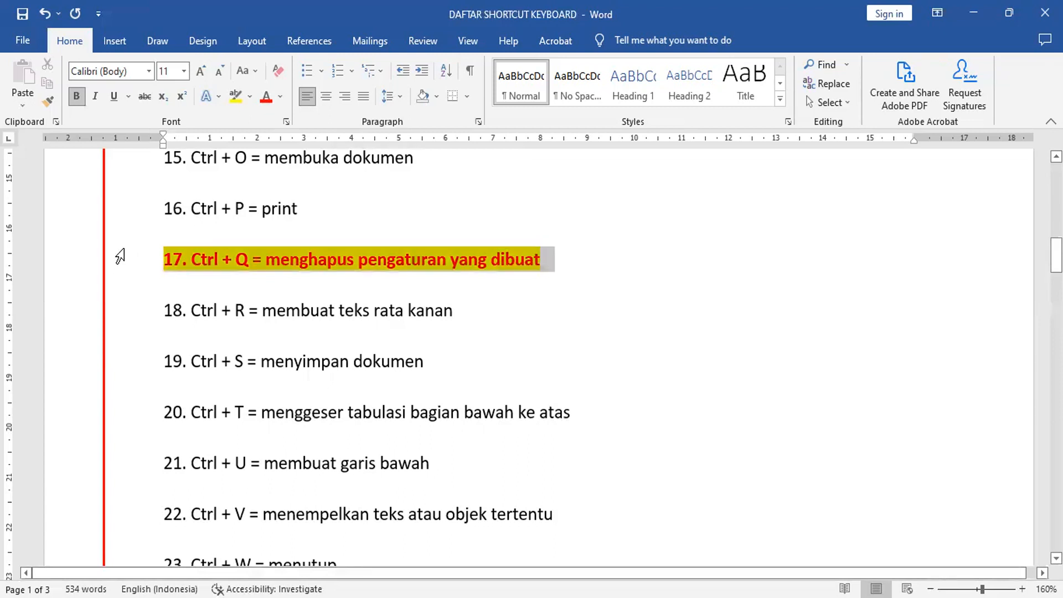
key("ctrl+a")
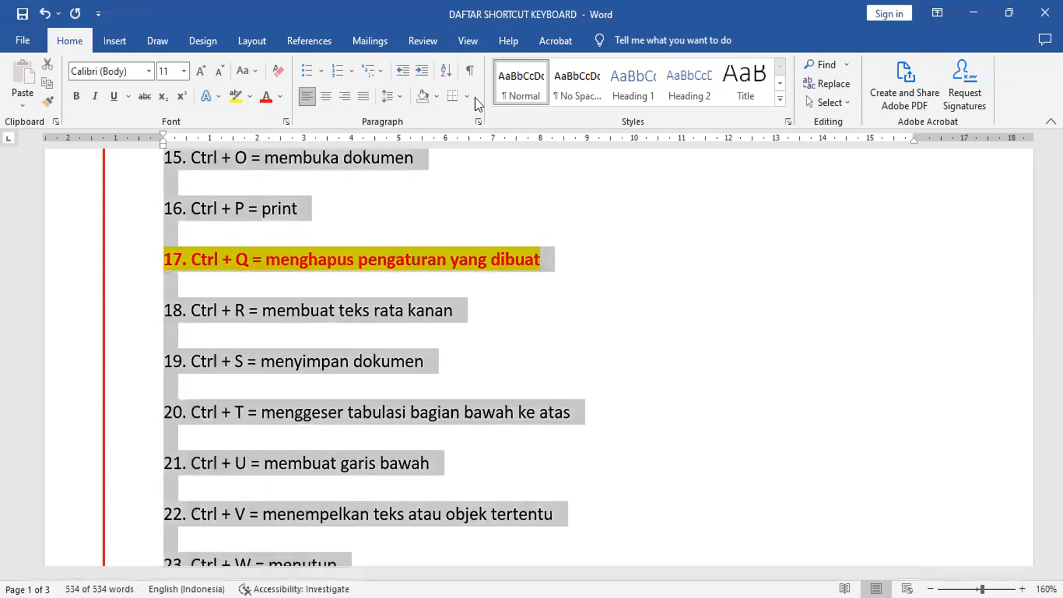
left_click(421, 73)
left_click(420, 73)
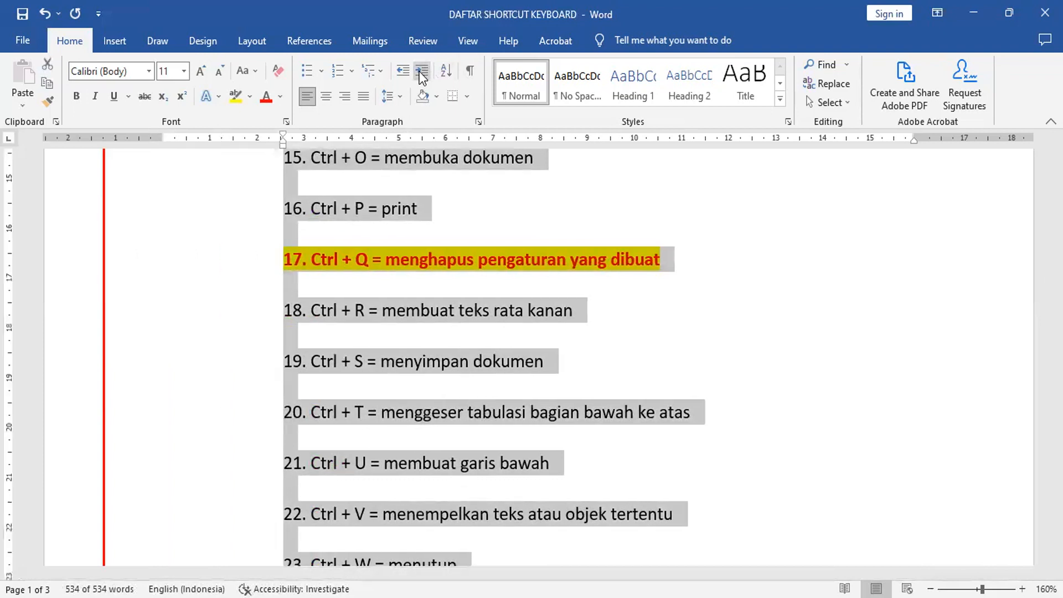
left_click(420, 73)
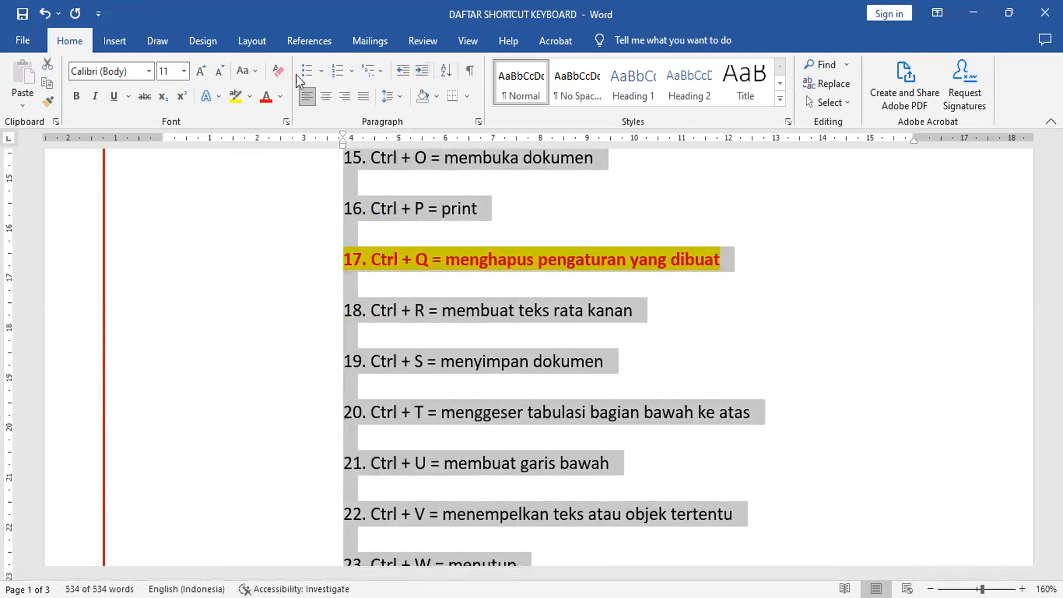
left_click(185, 72)
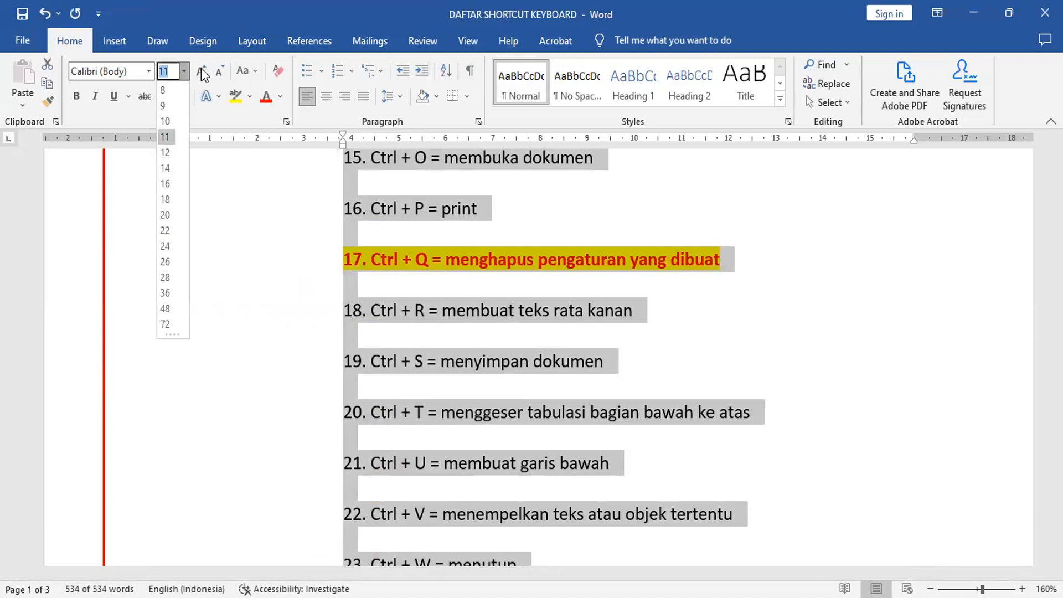
left_click(201, 70)
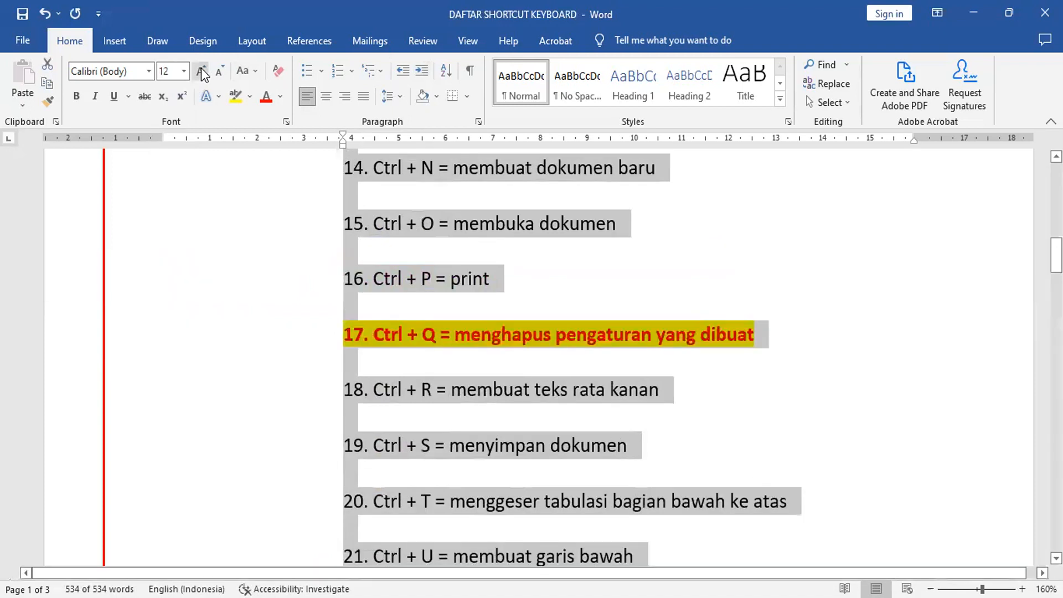
- Enlarge the font size of the entire document's text to 16
left_click(201, 70)
left_click(201, 70)
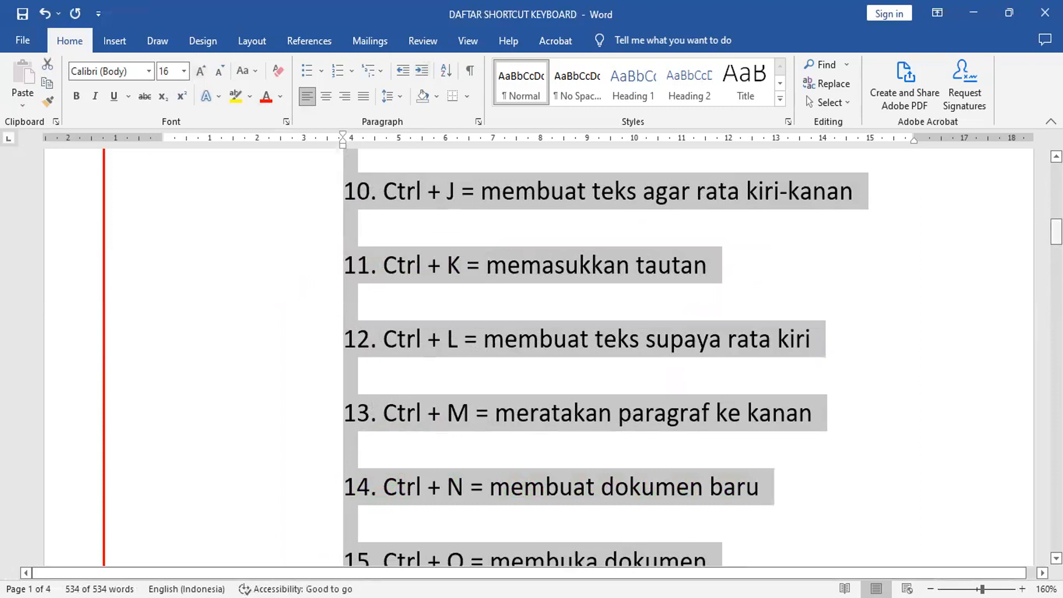
left_click_drag(1056, 232, 1056, 270)
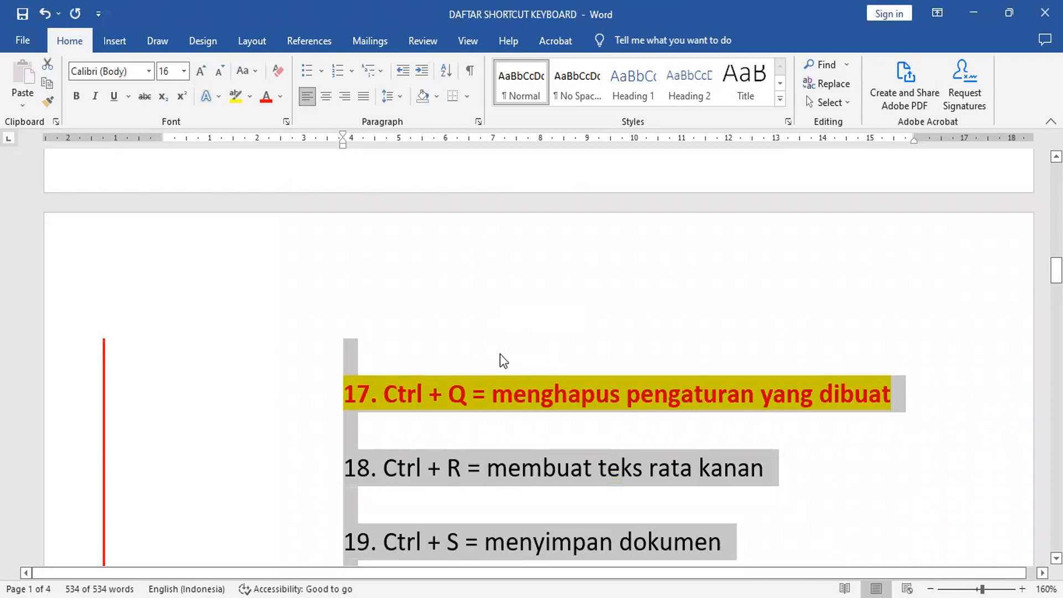
- Reset the paragraph formatting of the entire text, clearing its indent
key("ctrl+q")
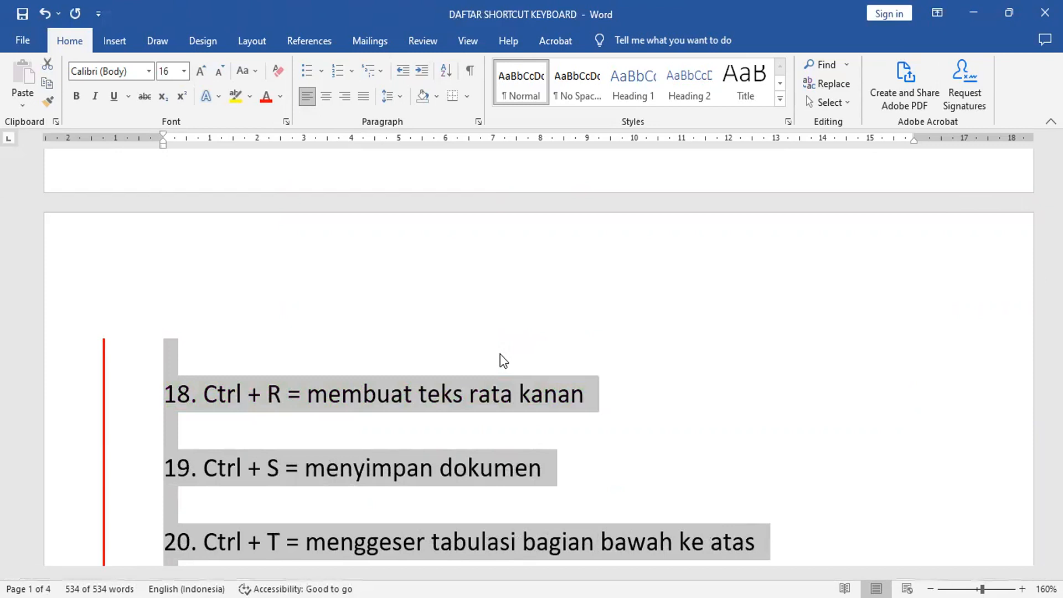
scroll(424, 293, "up", 2)
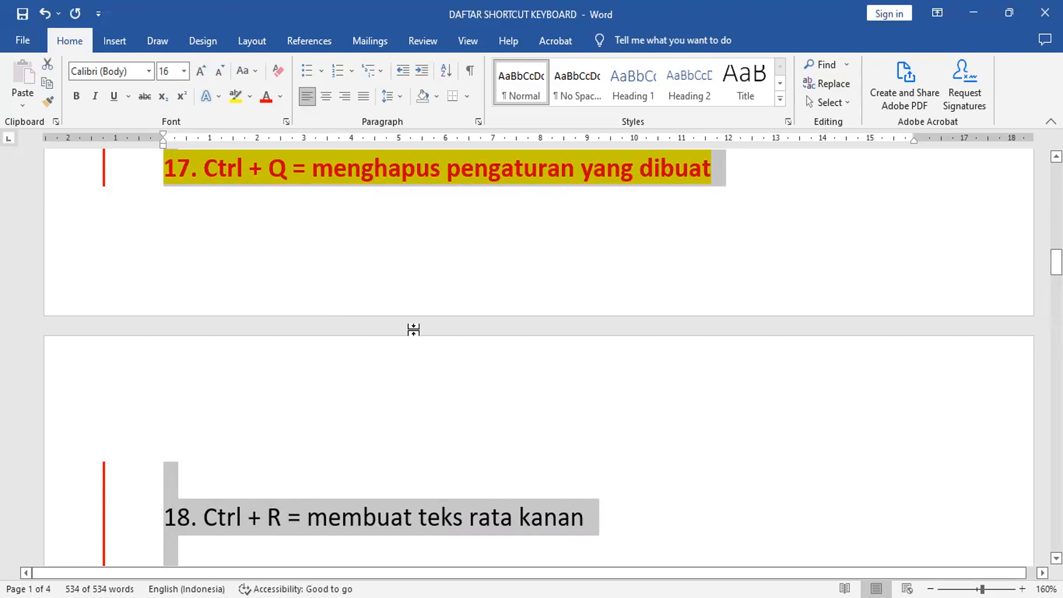
scroll(413, 334, "down", 2)
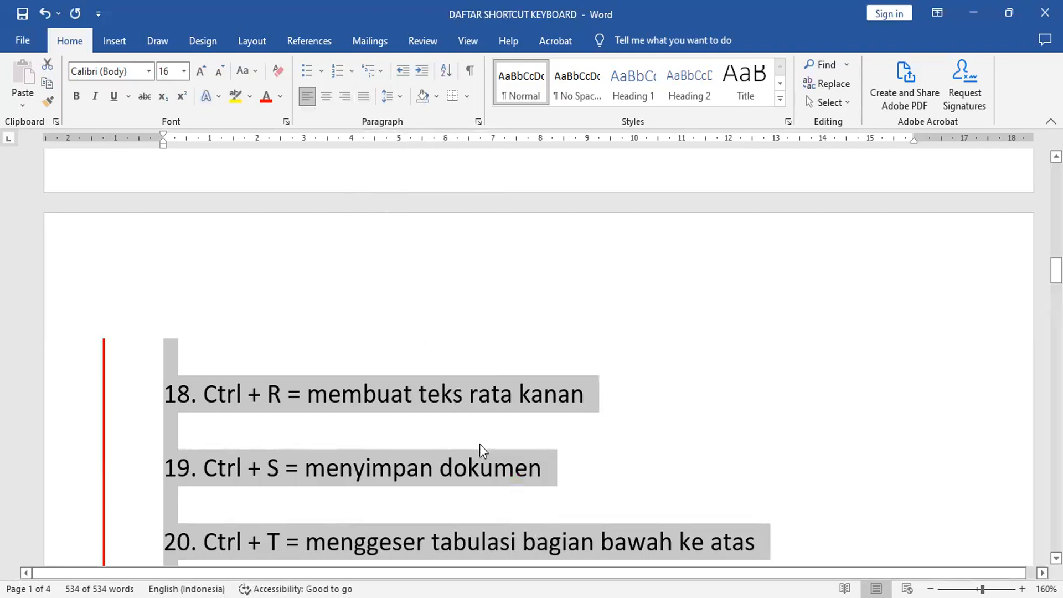
- Apply a hanging indent to the entire text and remove it again
scroll(487, 426, "down", 2)
scroll(547, 344, "down", 1)
scroll(556, 342, "down", 1)
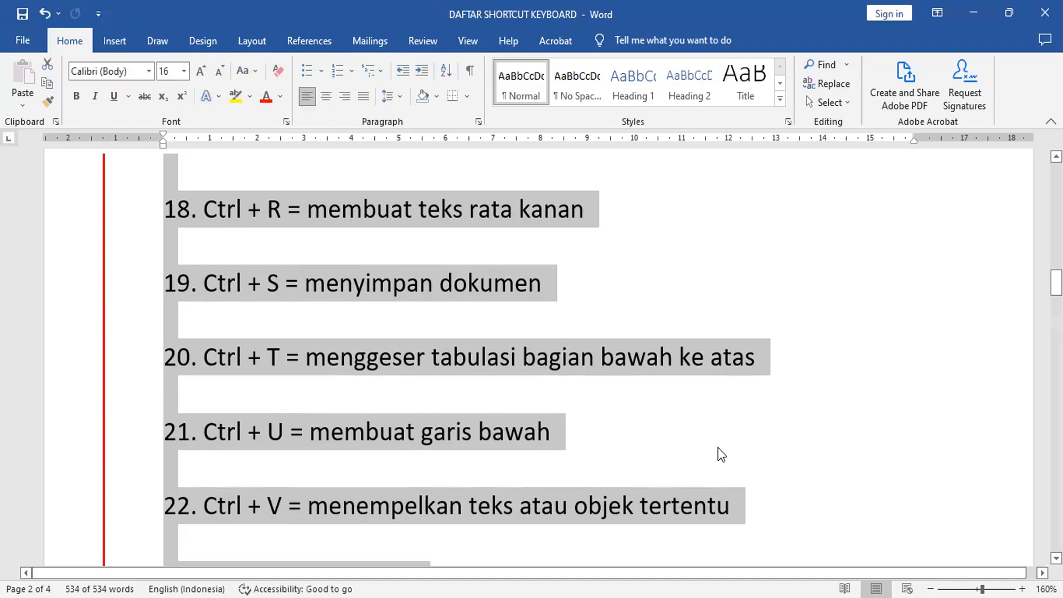
key("ctrl+t")
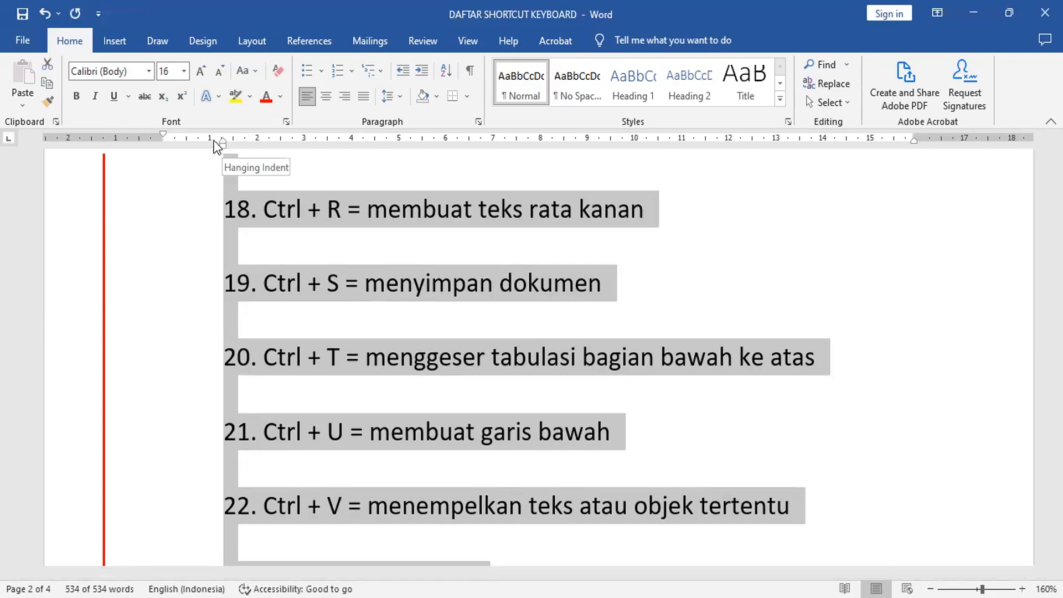
left_click_drag(179, 150, 163, 149)
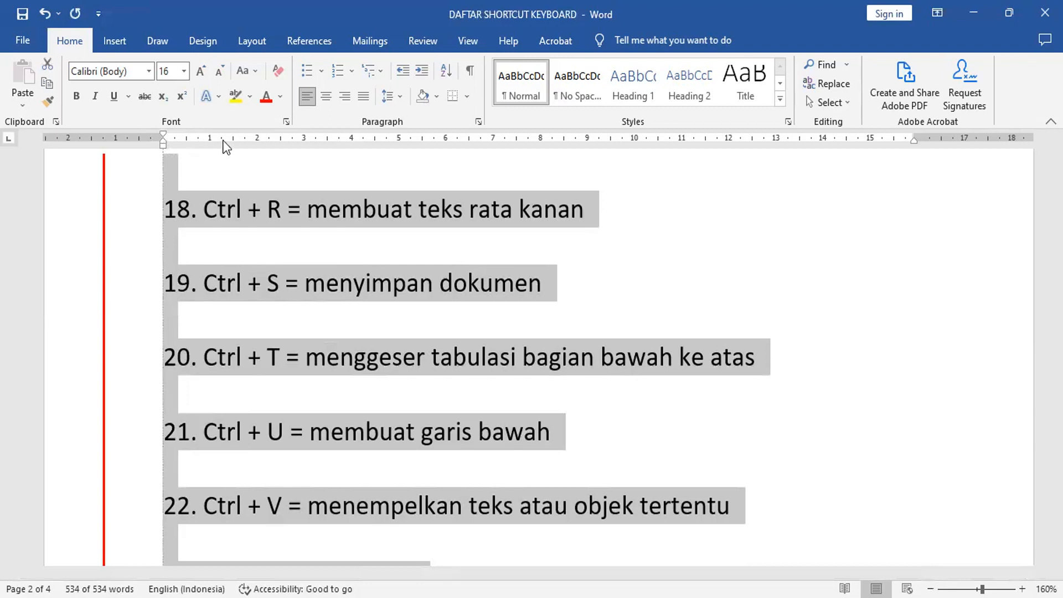
key("ctrl+z")
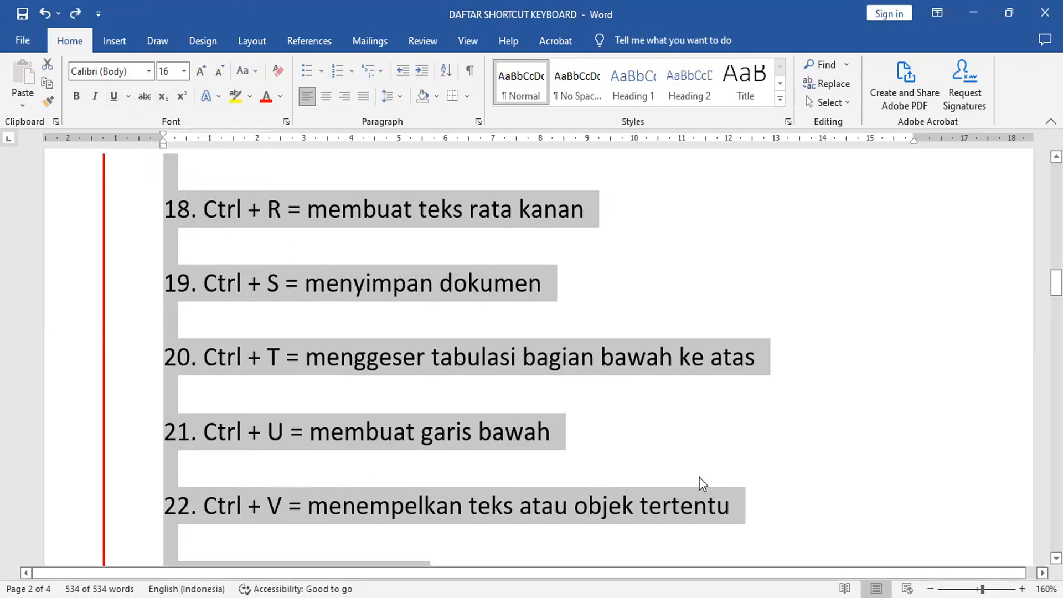
- Select list item 23 about closing, try to close the document and cancel the request to save changes
scroll(699, 477, "down", 1)
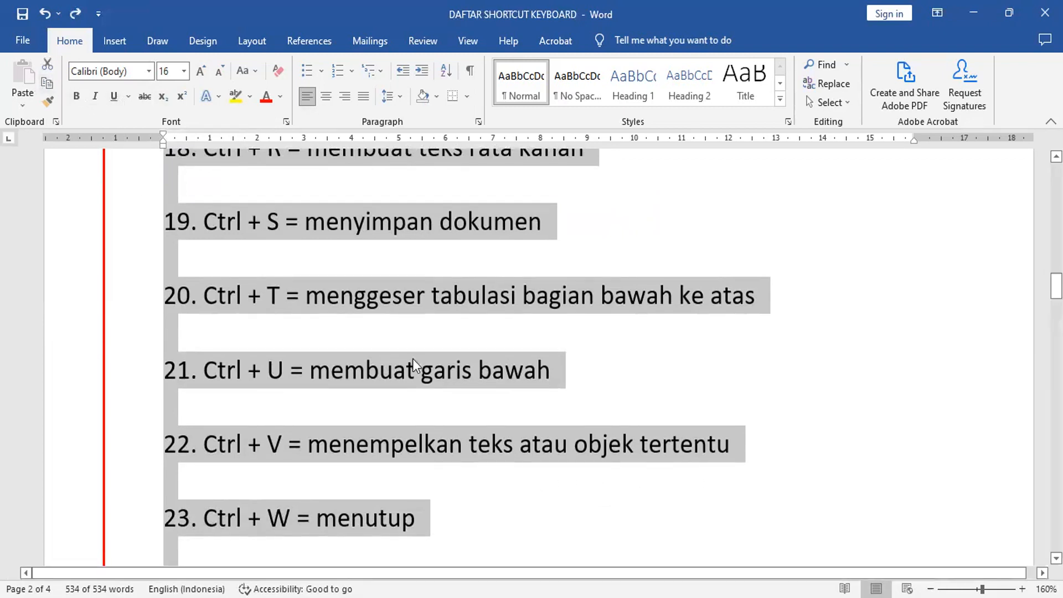
scroll(470, 451, "down", 1)
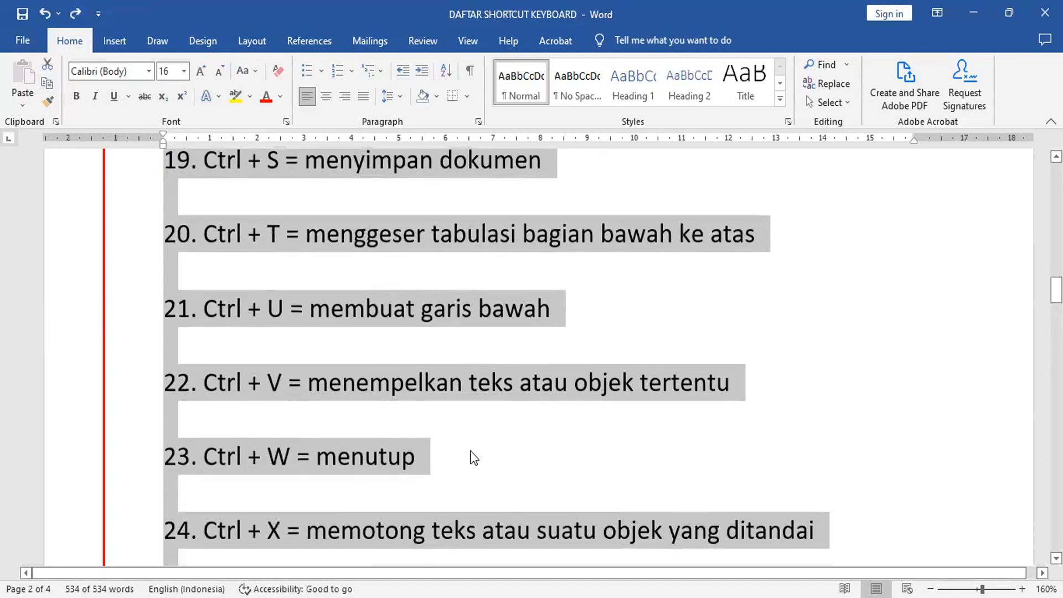
left_click(124, 459)
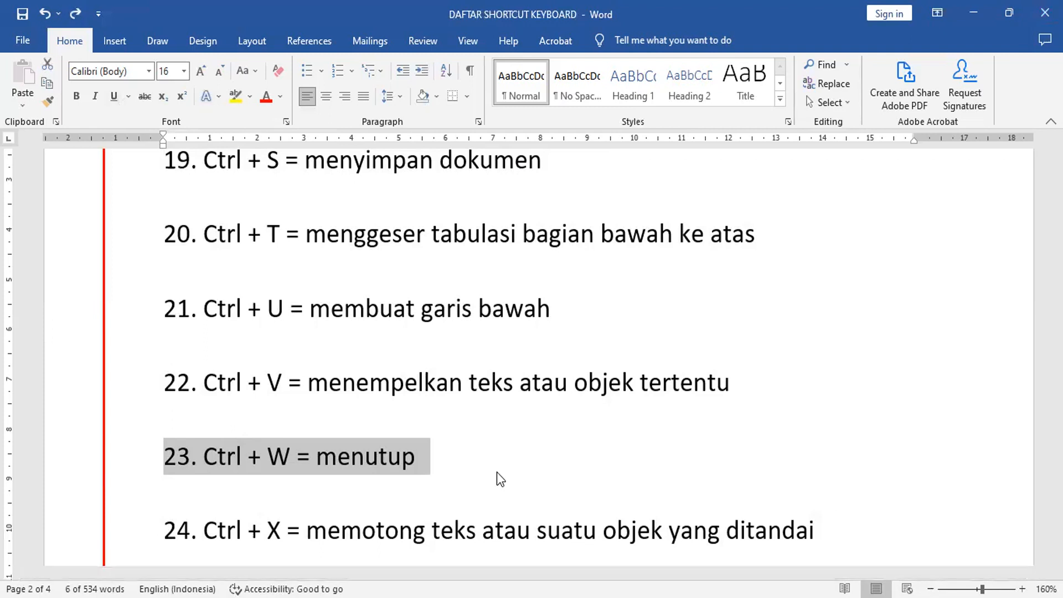
key("ctrl+w")
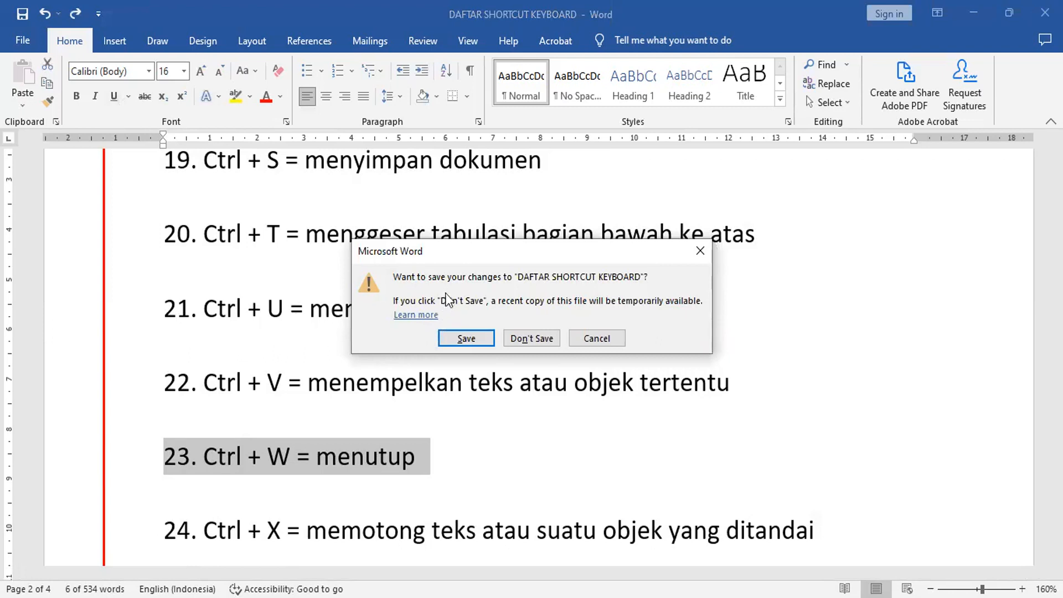
left_click(606, 339)
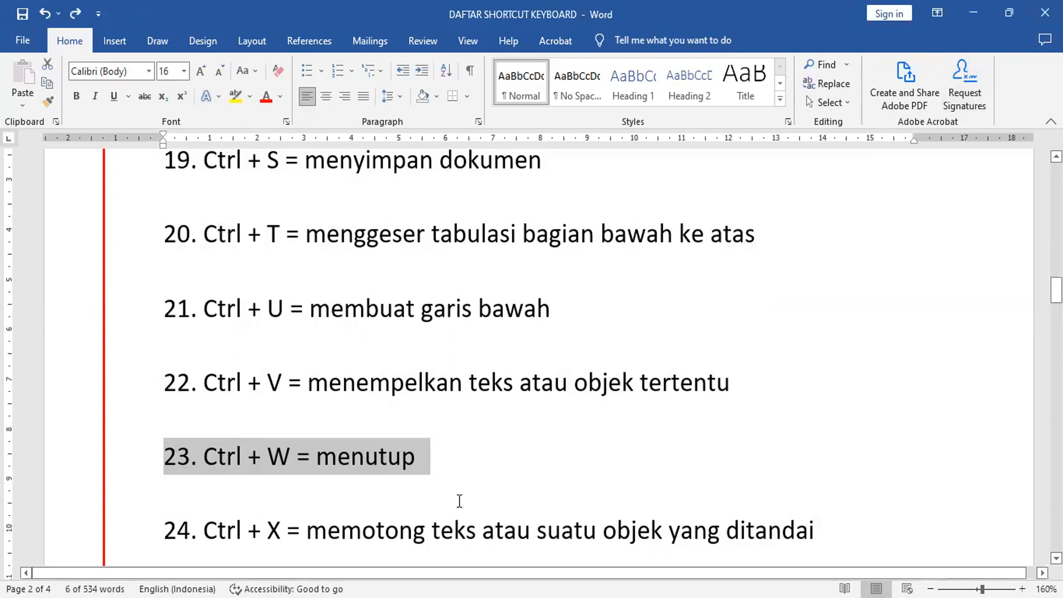
- Review list items 24 to 26 about cutting, repeating and undoing, and save the document
scroll(490, 493, "down", 1)
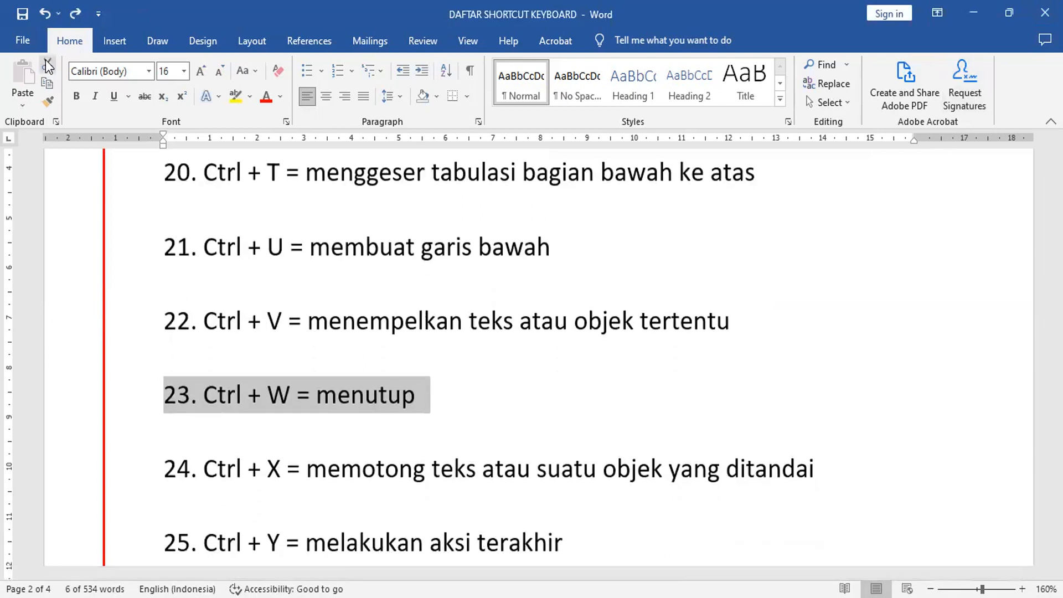
scroll(596, 466, "down", 1)
scroll(596, 466, "down", 1)
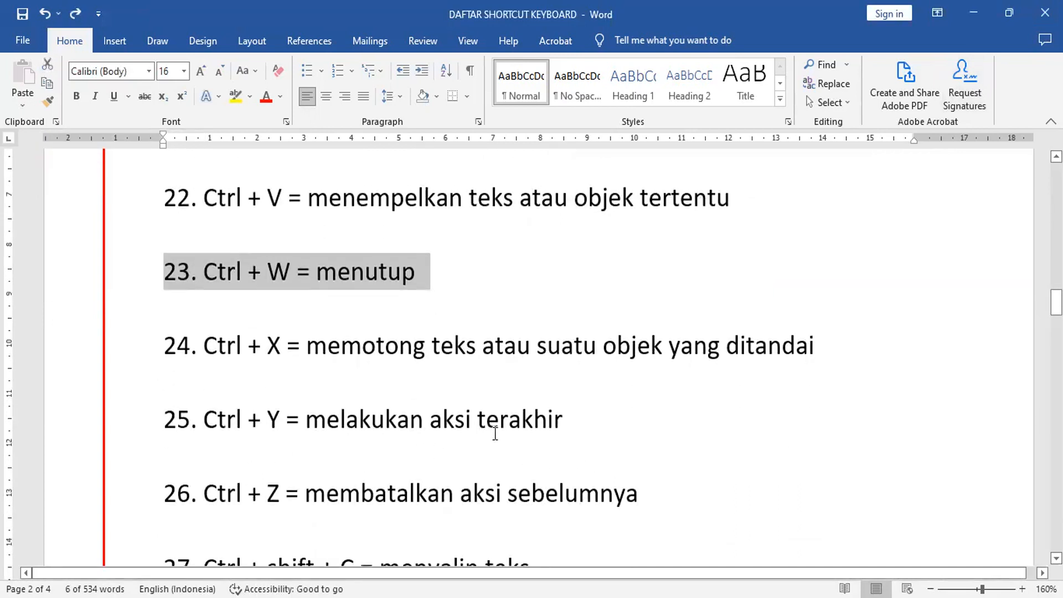
left_click(644, 449)
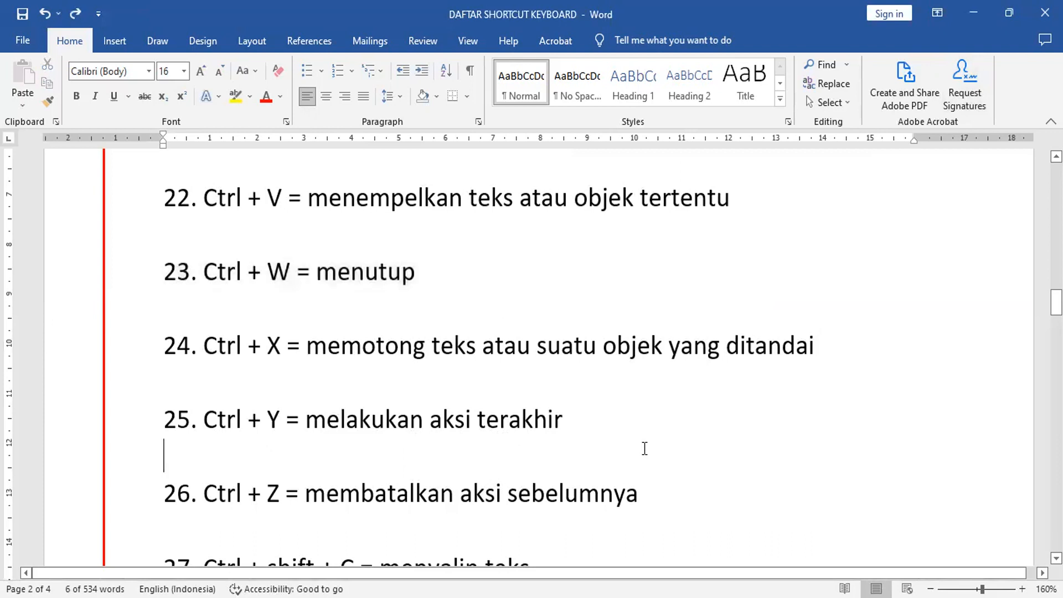
scroll(644, 449, "up", 8)
scroll(644, 448, "up", 4)
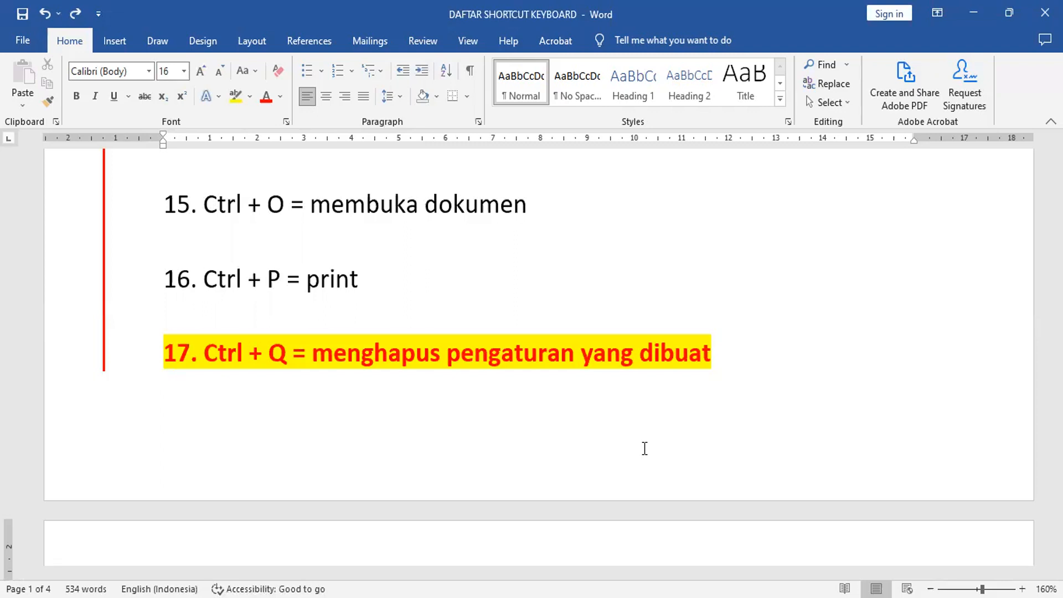
left_click(23, 14)
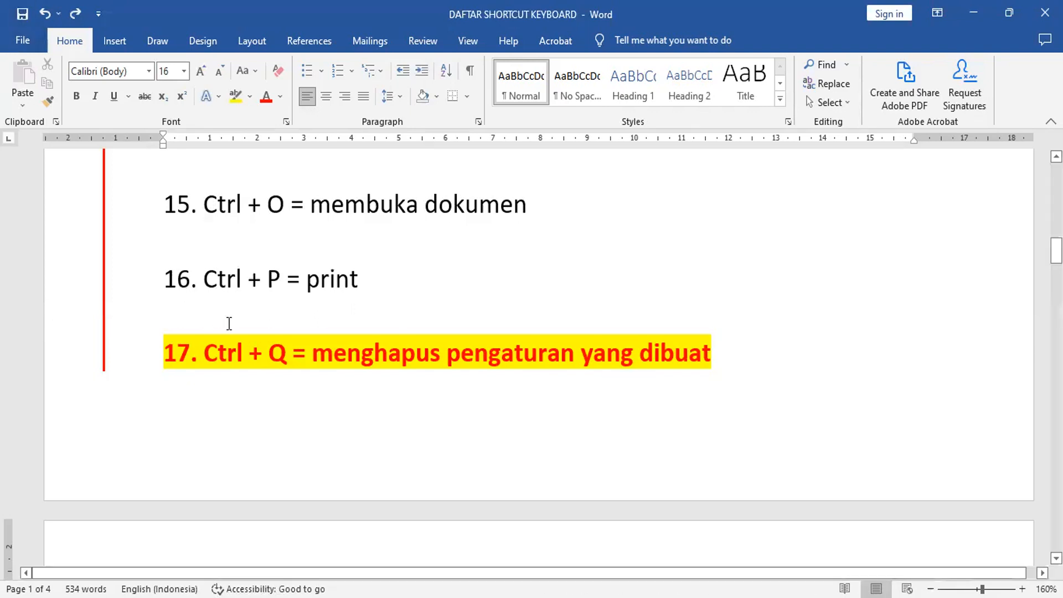
- Format the entire text with the Heading 1 style, Algerian font, red font color and size 18
key("ctrl+a")
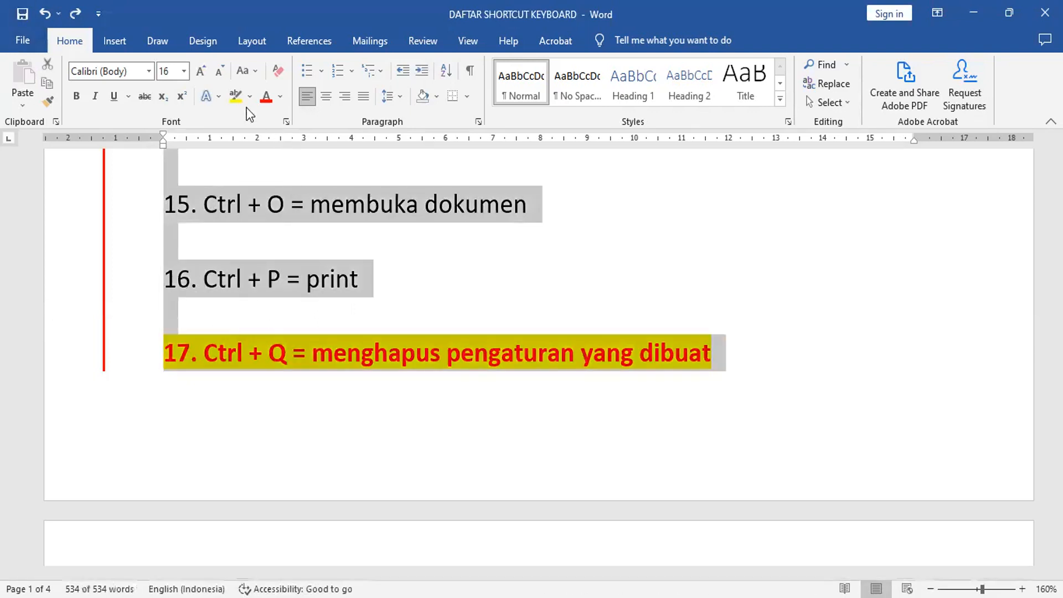
left_click(637, 82)
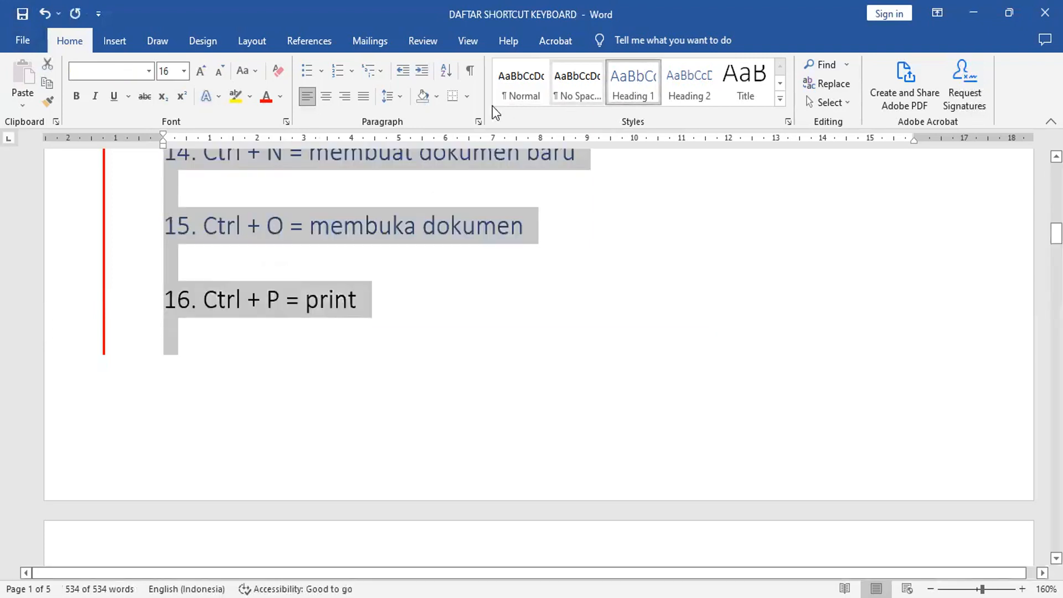
left_click(149, 70)
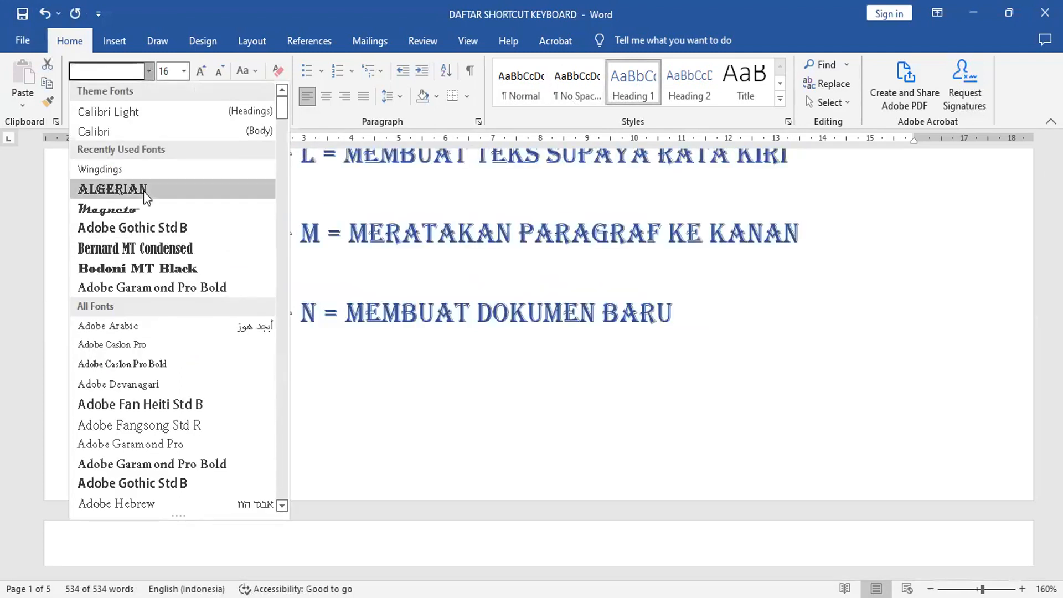
left_click(144, 191)
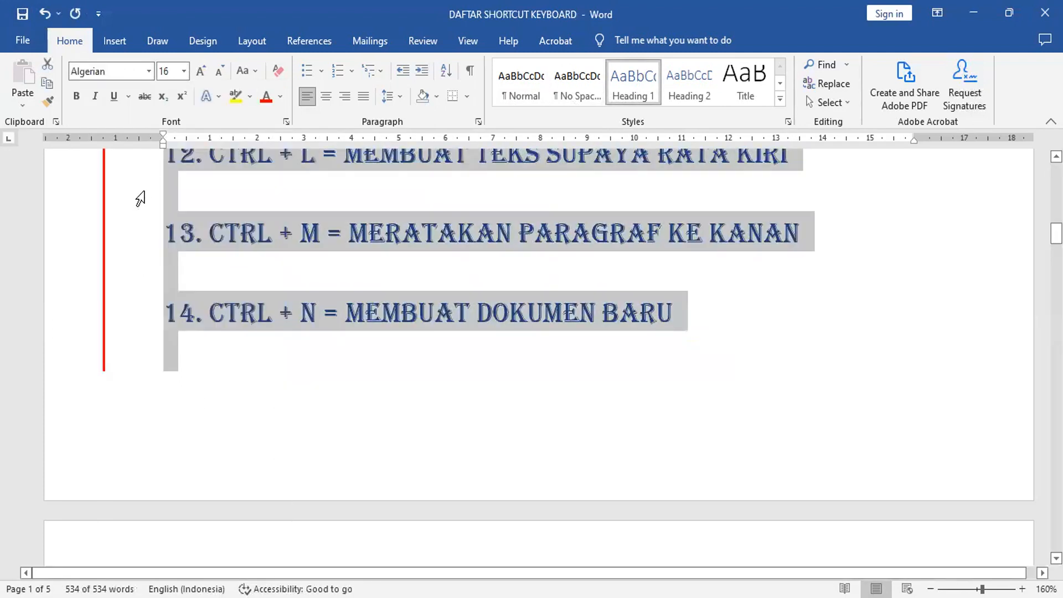
left_click(266, 97)
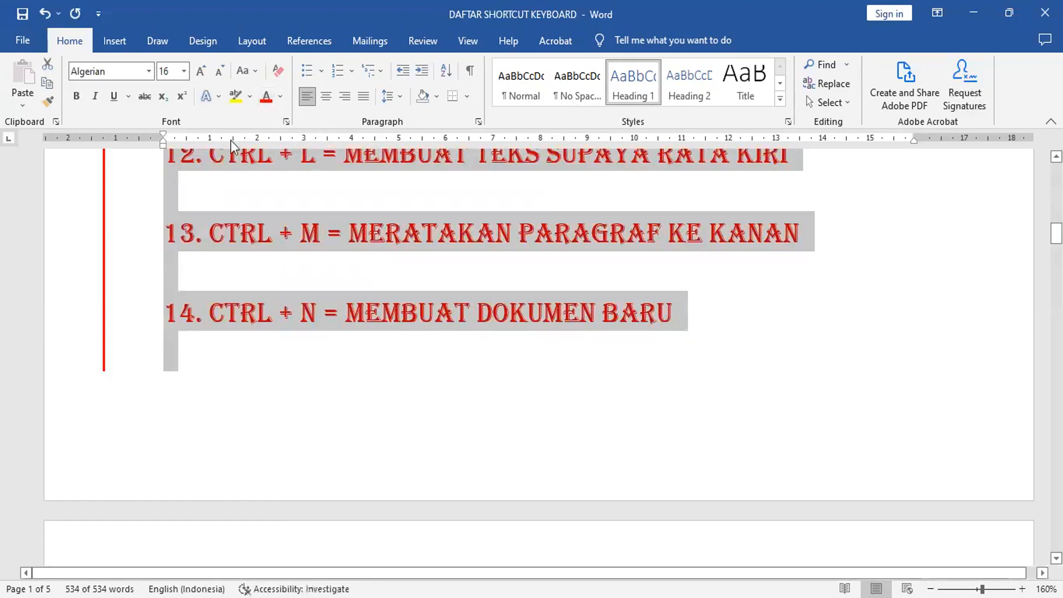
left_click(203, 74)
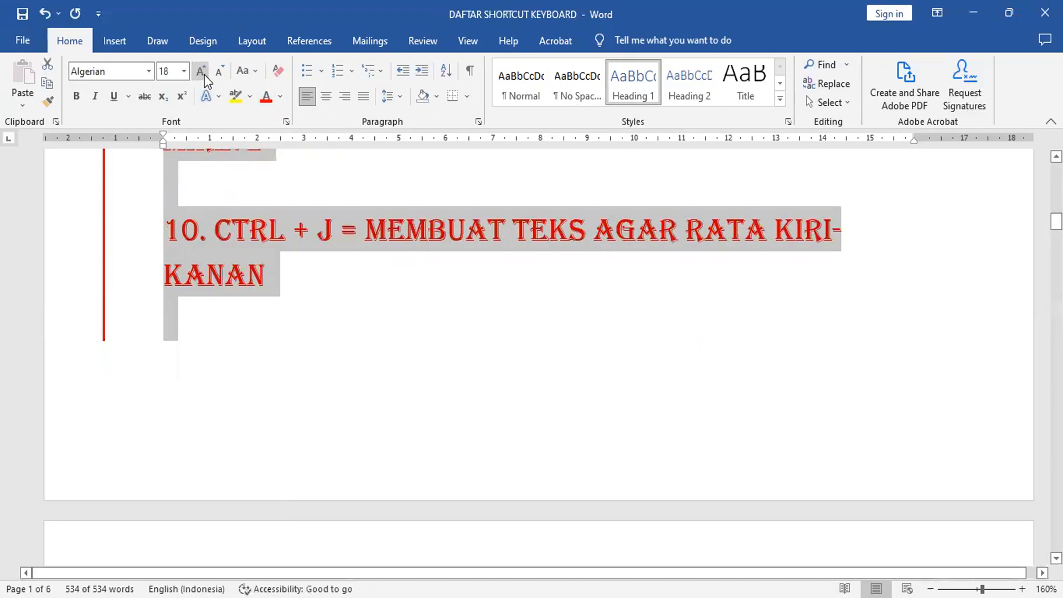
- Convert the entire text to lowercase and change its font to Magneto
left_click(258, 71)
left_click(271, 116)
left_click(153, 72)
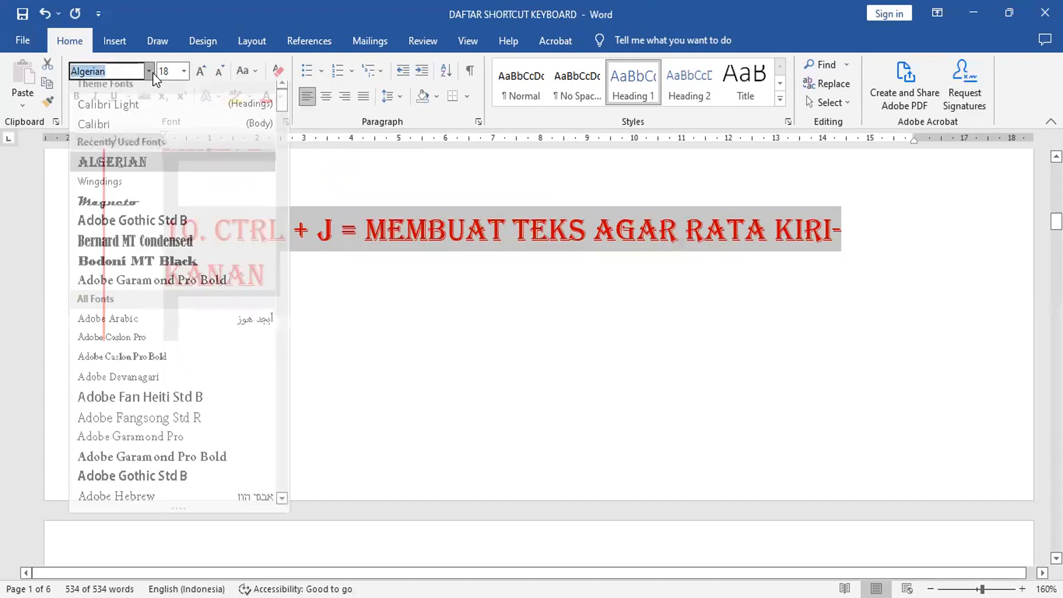
left_click(124, 212)
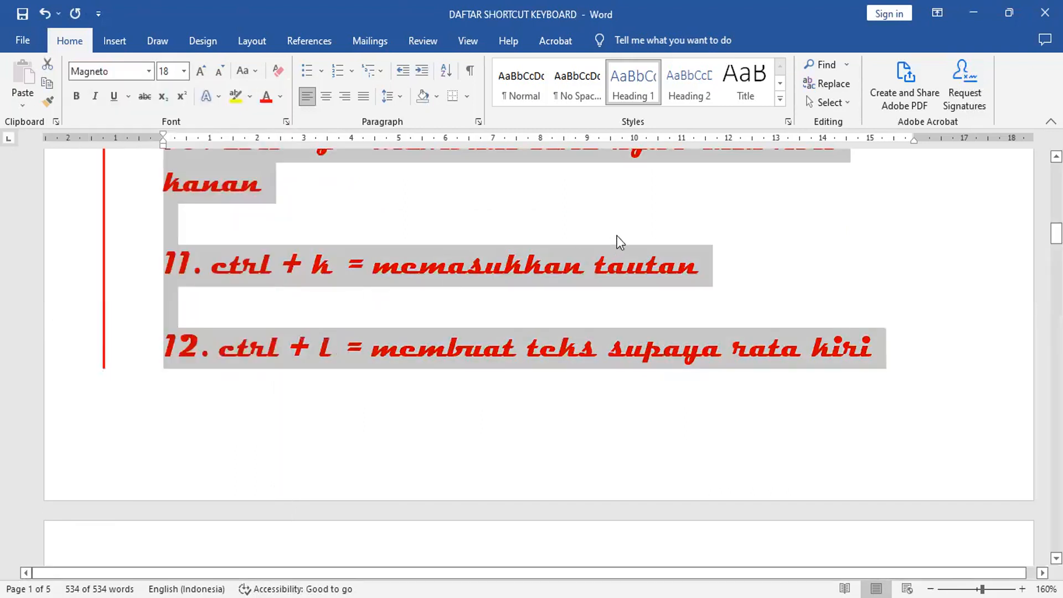
scroll(817, 250, "up", 10)
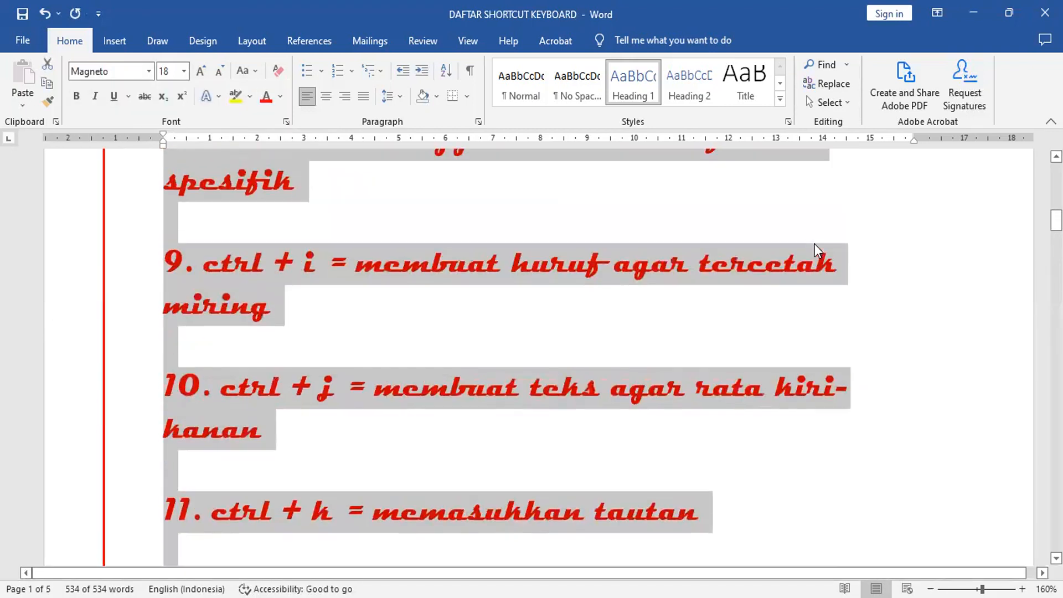
scroll(817, 250, "up", 3)
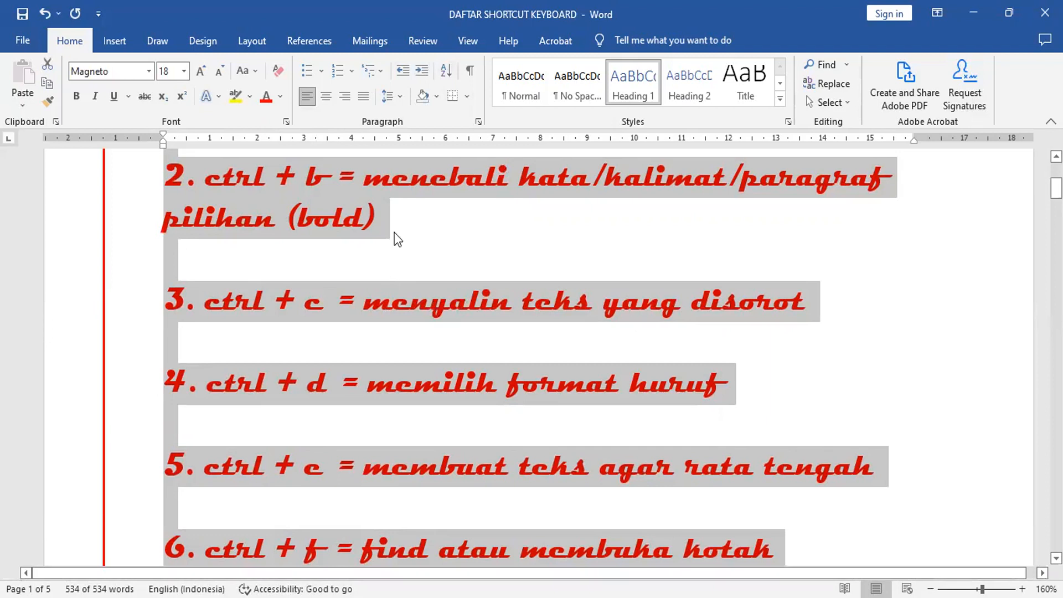
- Undo the recent font, case, size, color and Heading 1 style changes on the entire text
left_click(434, 227)
key("ctrl+a")
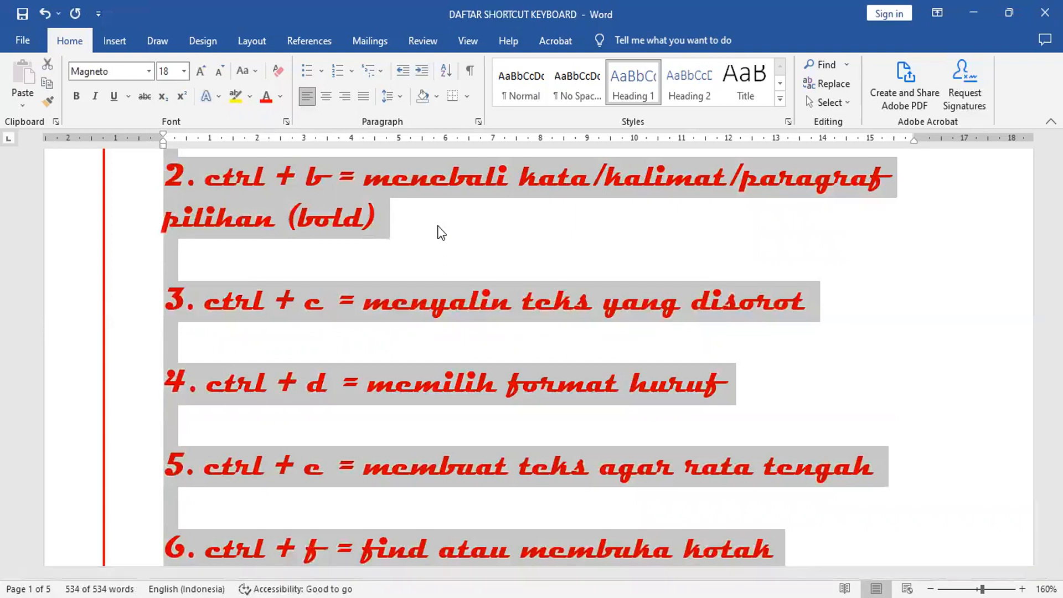
key("ctrl+z")
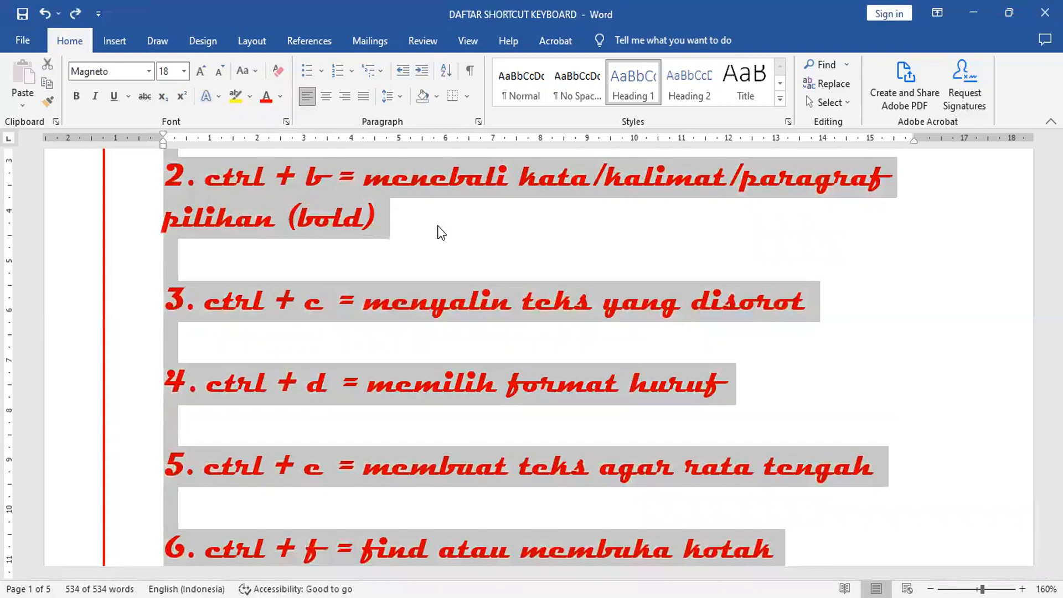
left_click(438, 224)
key("ctrl+y")
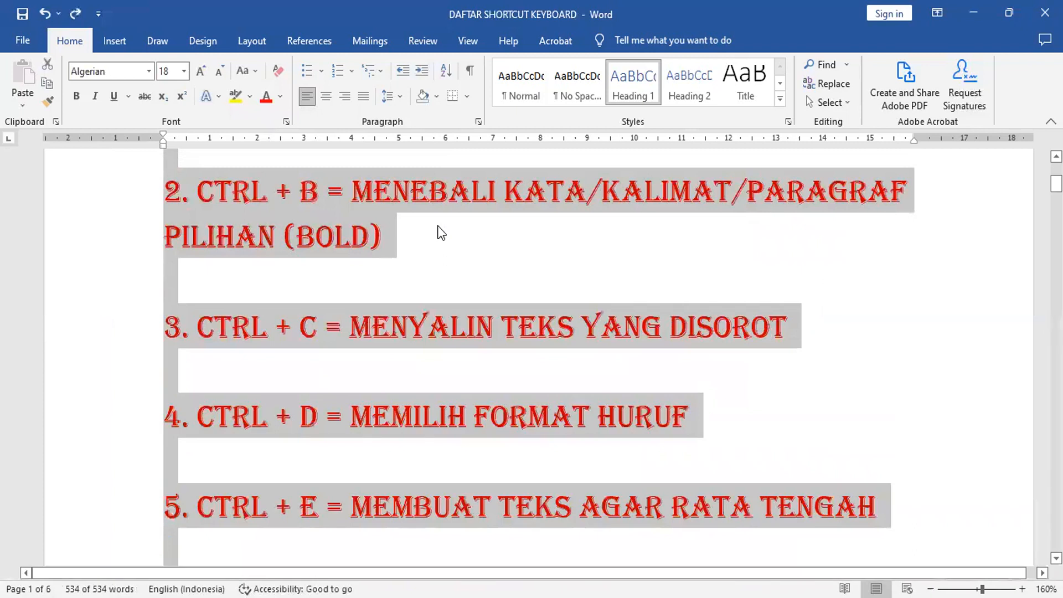
key("ctrl+y")
key("ctrl+z")
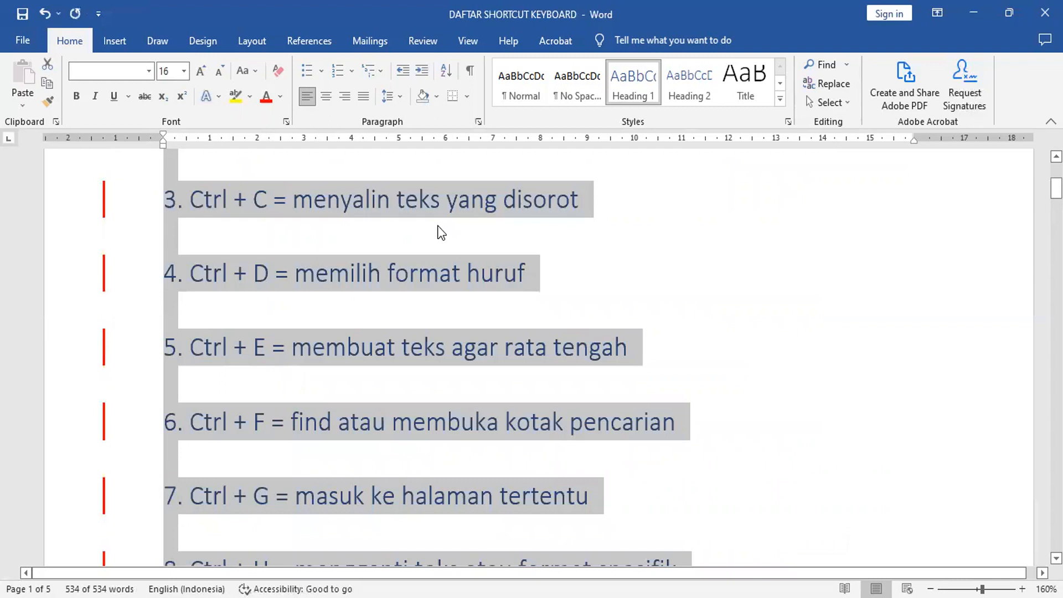
key("ctrl+z")
key("ctrl+z")
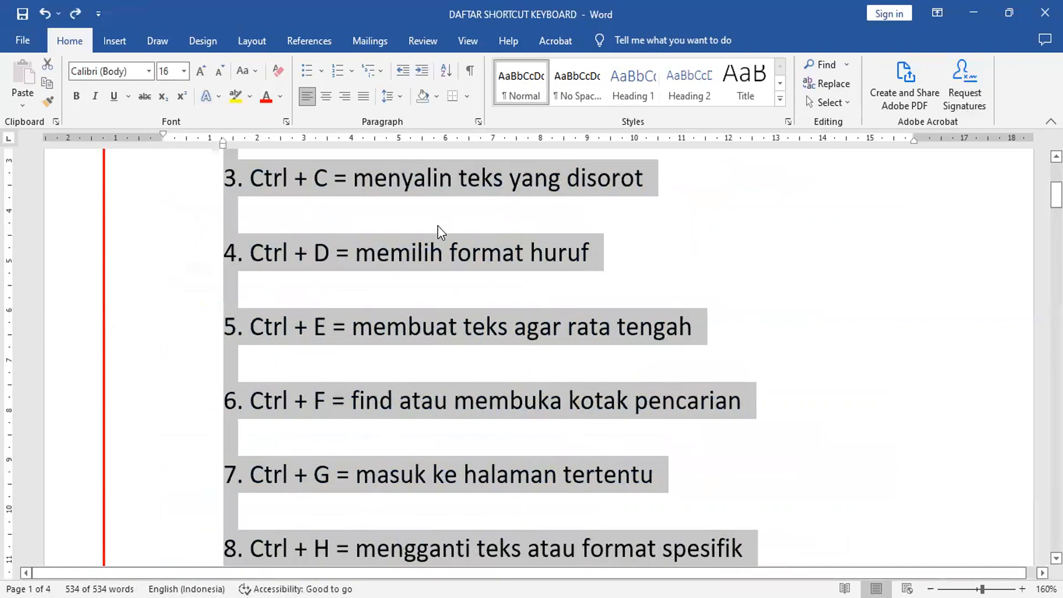
- Undo the hanging indent, the paragraph formatting reset and the last font enlargement of the entire text
key("ctrl+z")
key("ctrl+z")
key("ctrl+z")
key("ctrl+z")
key("ctrl+z")
key("ctrl+z")
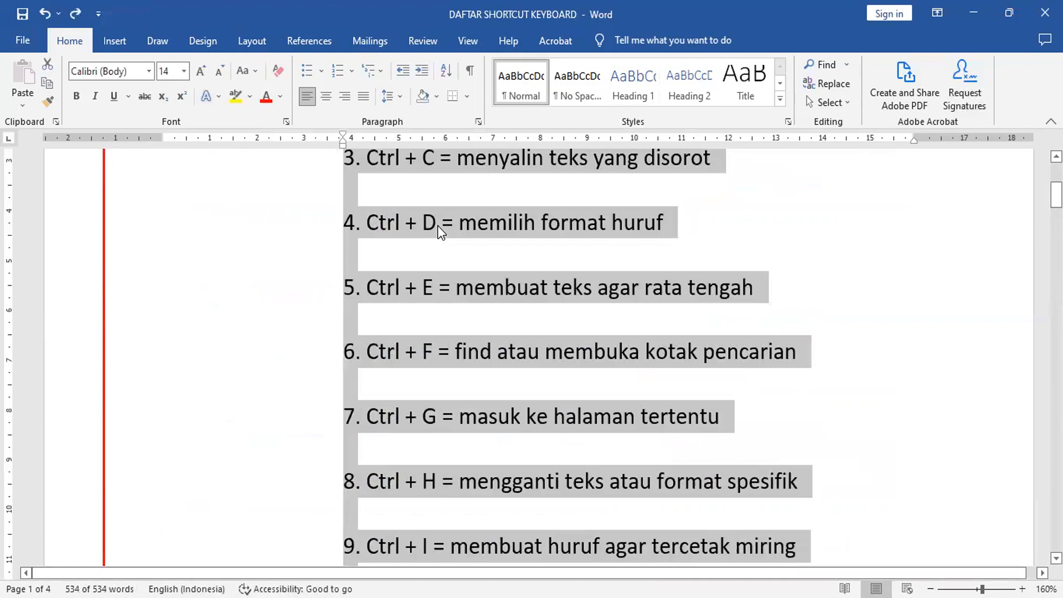
- Undo the remaining font enlargements and left indents of the entire text
key("ctrl+z")
key("ctrl+z")
key("ctrl+z")
key("ctrl+z")
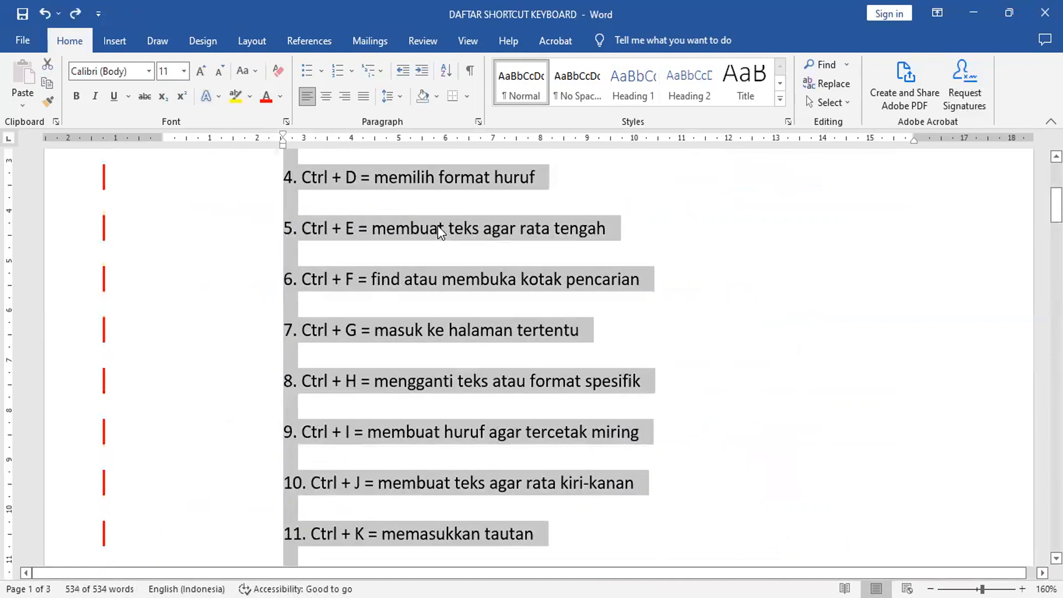
key("ctrl+z")
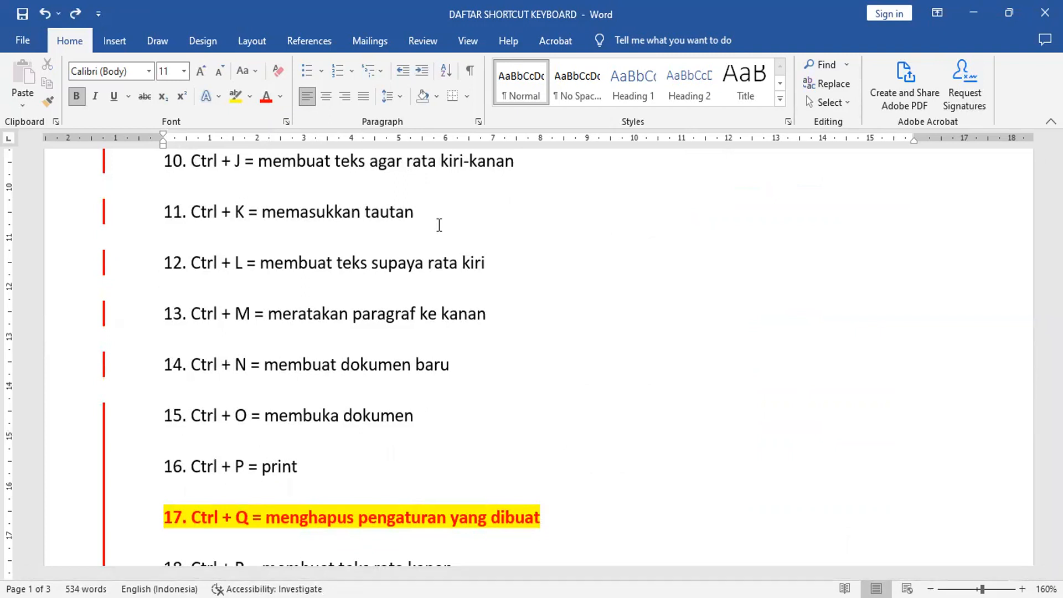
- Apply single, double and finally triple line spacing to the entire text
key("ctrl+a")
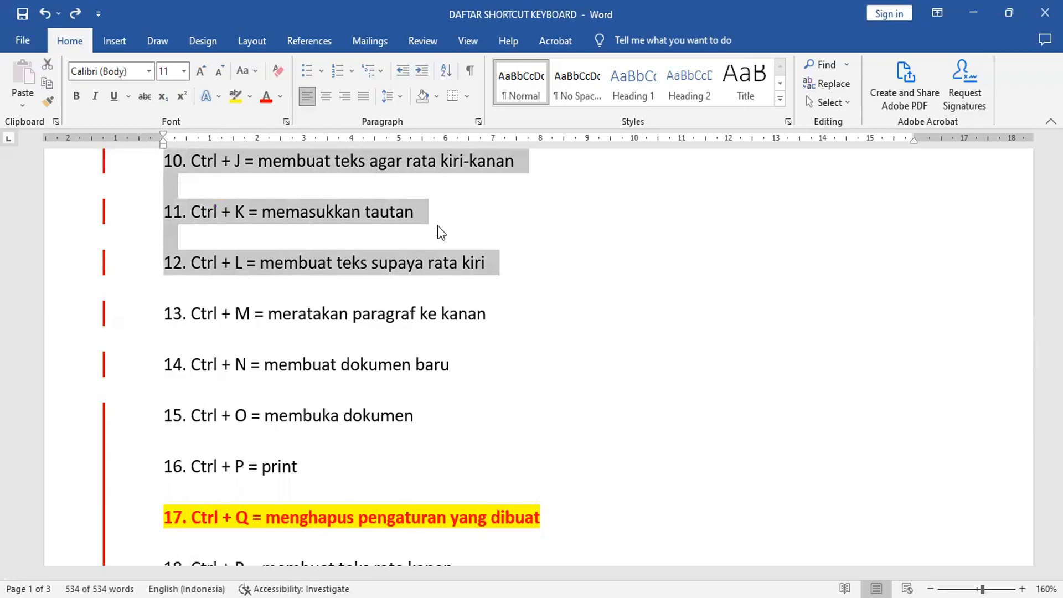
left_click(476, 373)
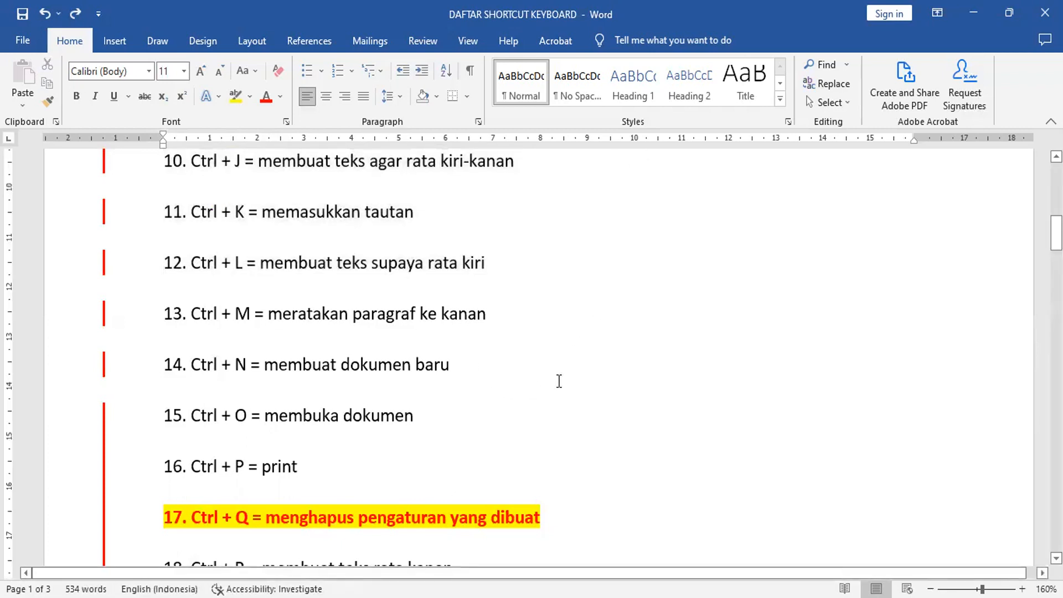
key("ctrl+a")
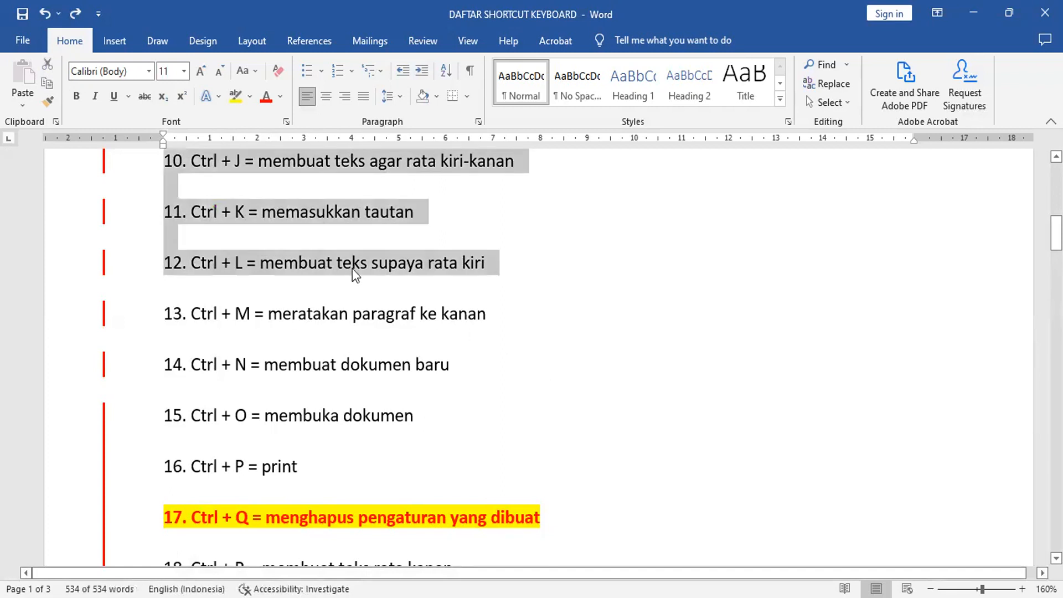
scroll(356, 271, "up", 3)
scroll(357, 271, "up", 8)
scroll(356, 280, "down", 6)
scroll(355, 282, "down", 1)
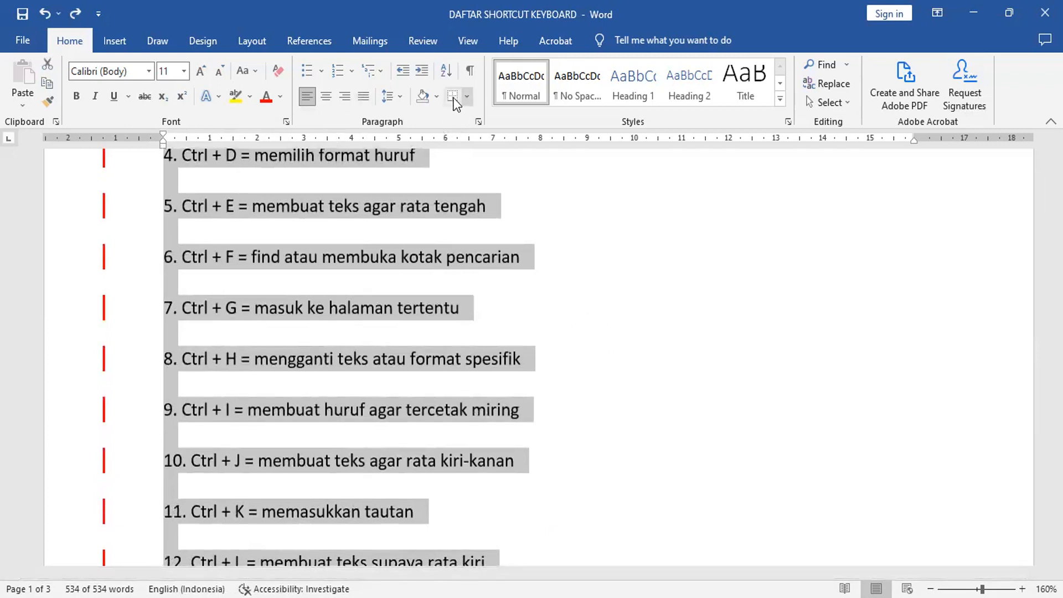
left_click(396, 97)
left_click(402, 117)
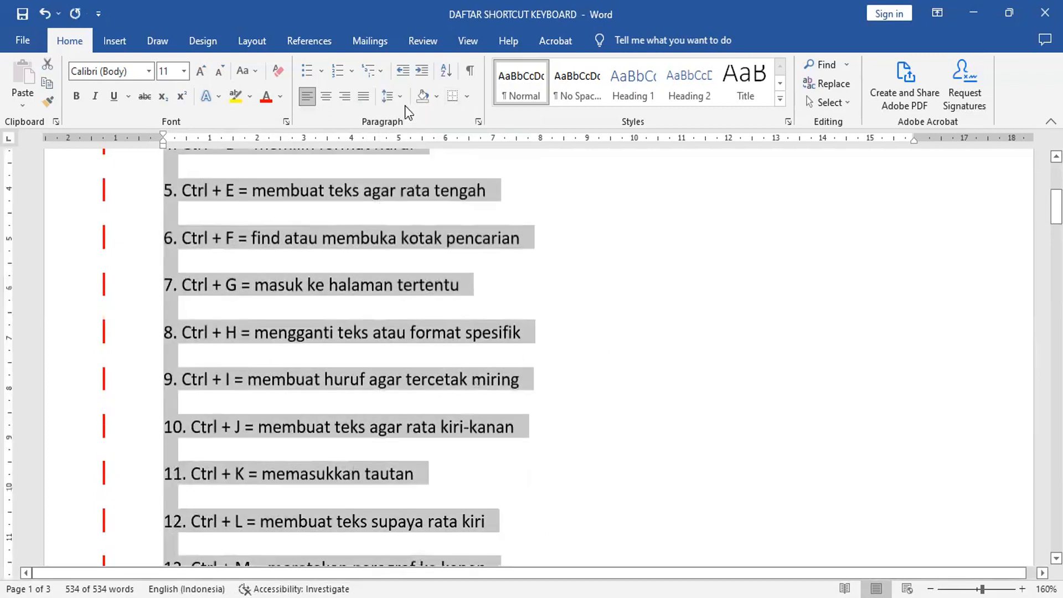
left_click(411, 170)
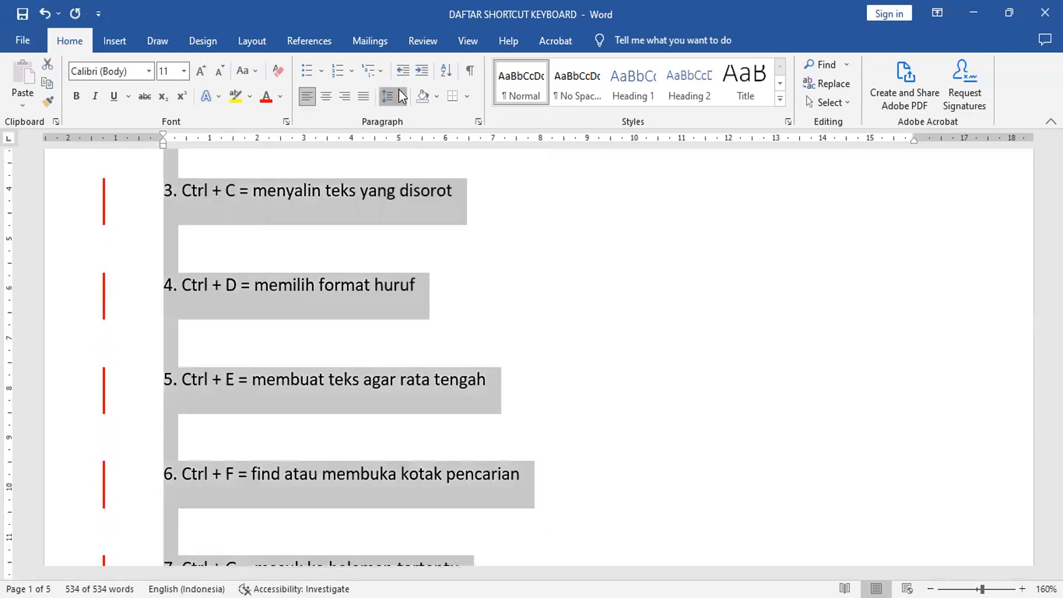
left_click(394, 97)
left_click(427, 217)
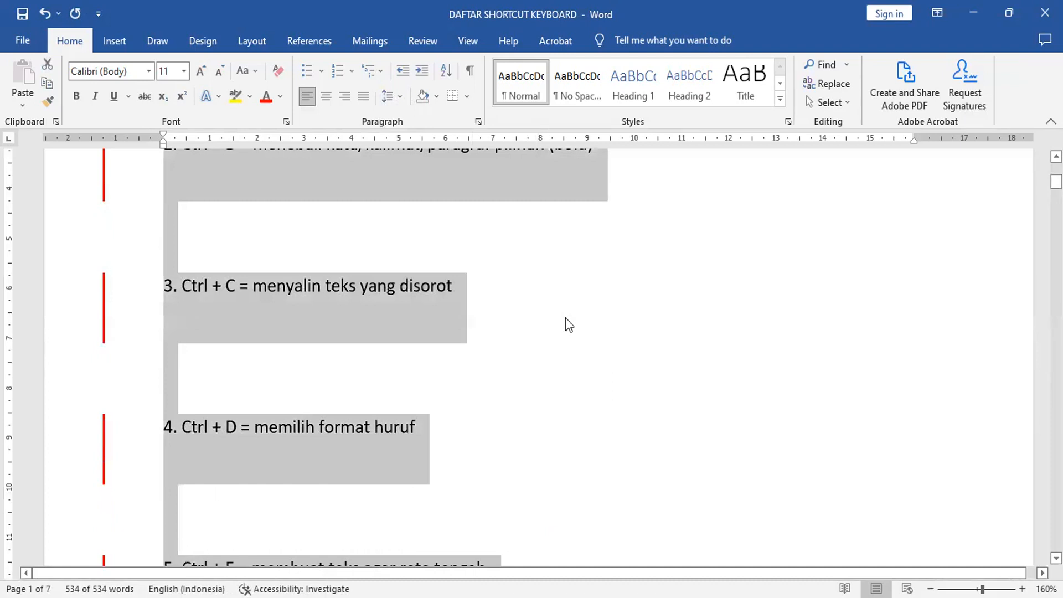
- Reset the paragraph formatting of the entire text to clear its line spacing, and save the document
key("ctrl+q")
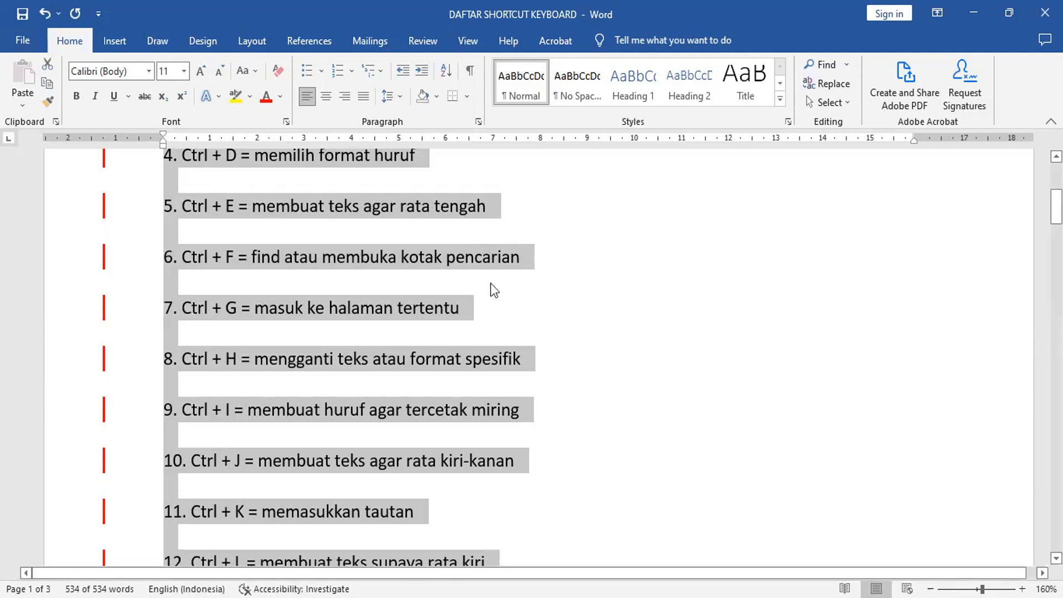
scroll(543, 362, "up", 5)
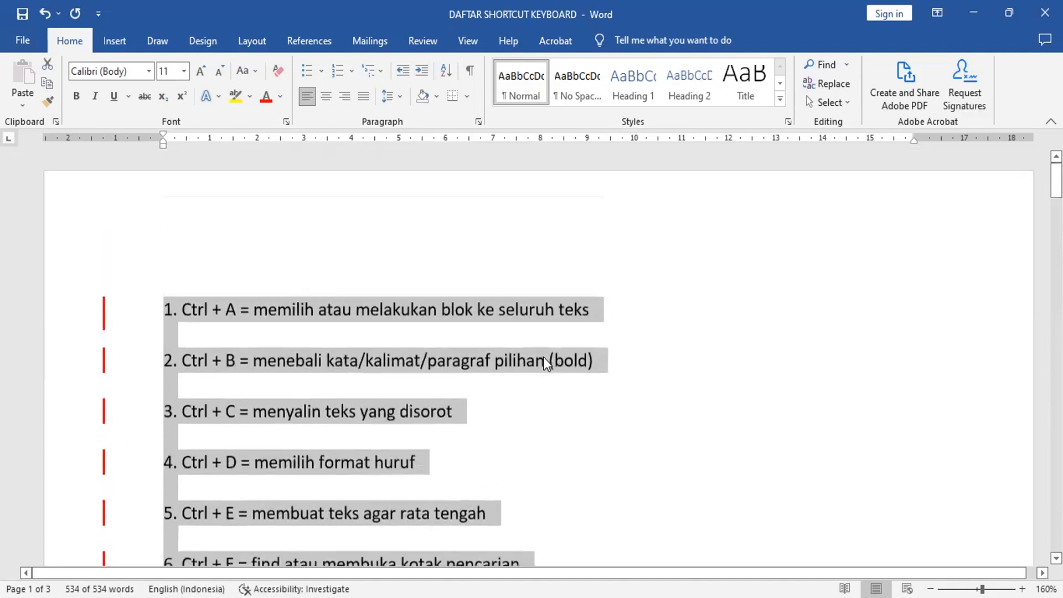
scroll(545, 363, "down", 6)
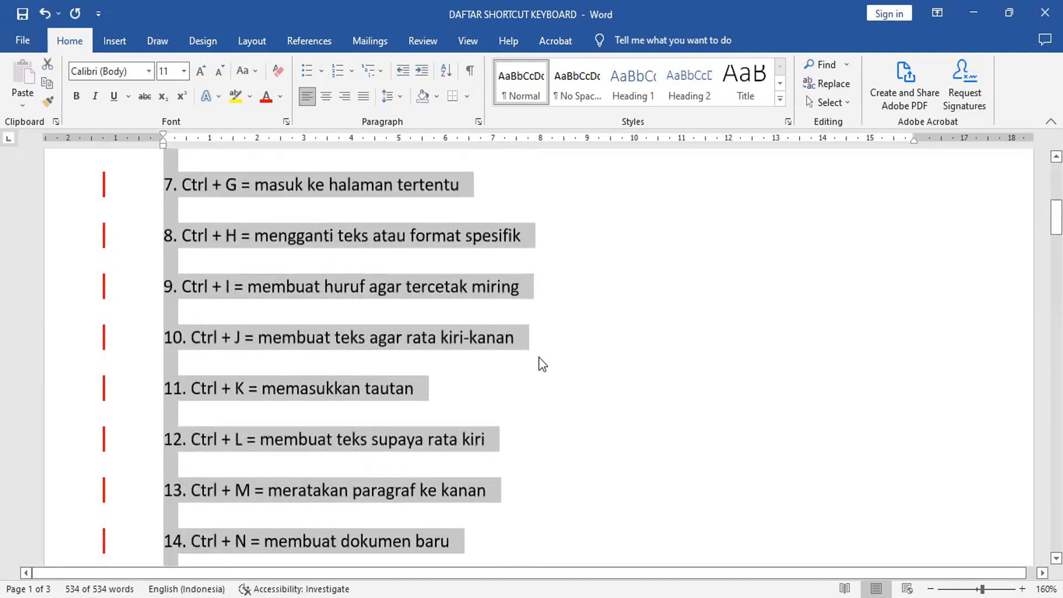
scroll(541, 362, "up", 4)
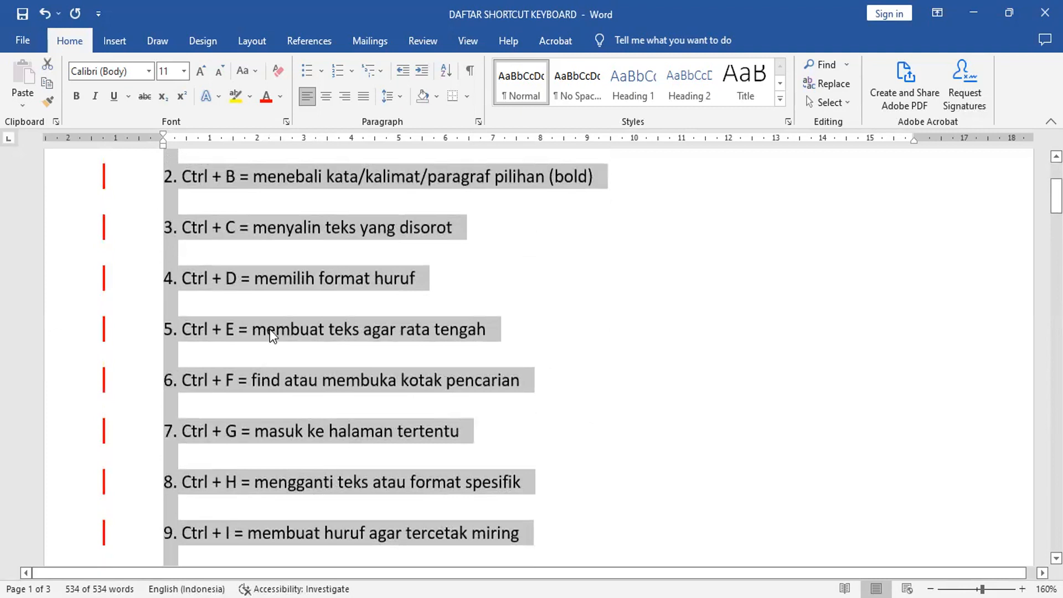
scroll(270, 328, "down", 6)
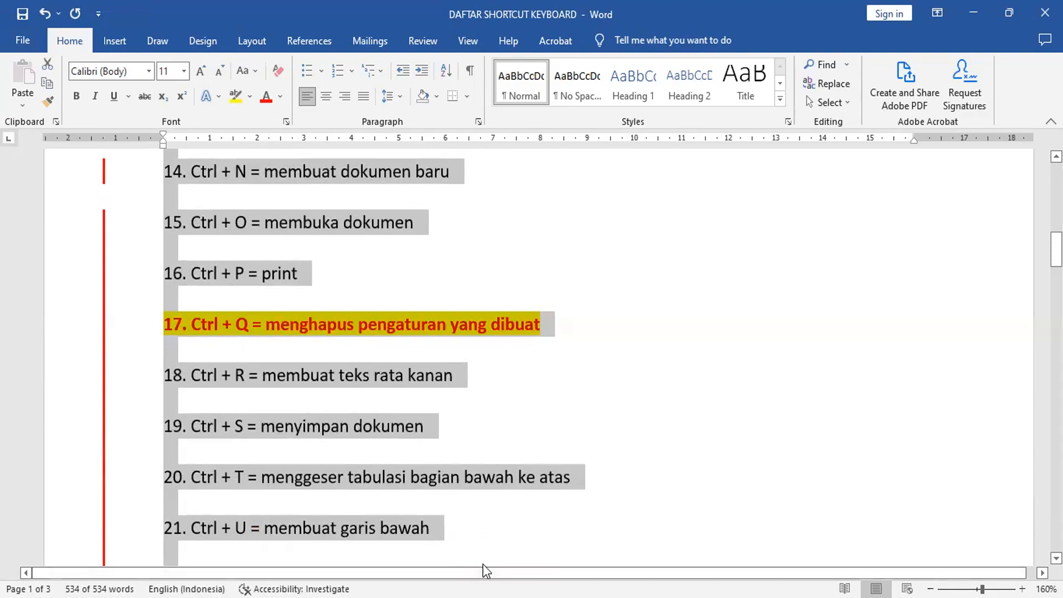
left_click(23, 13)
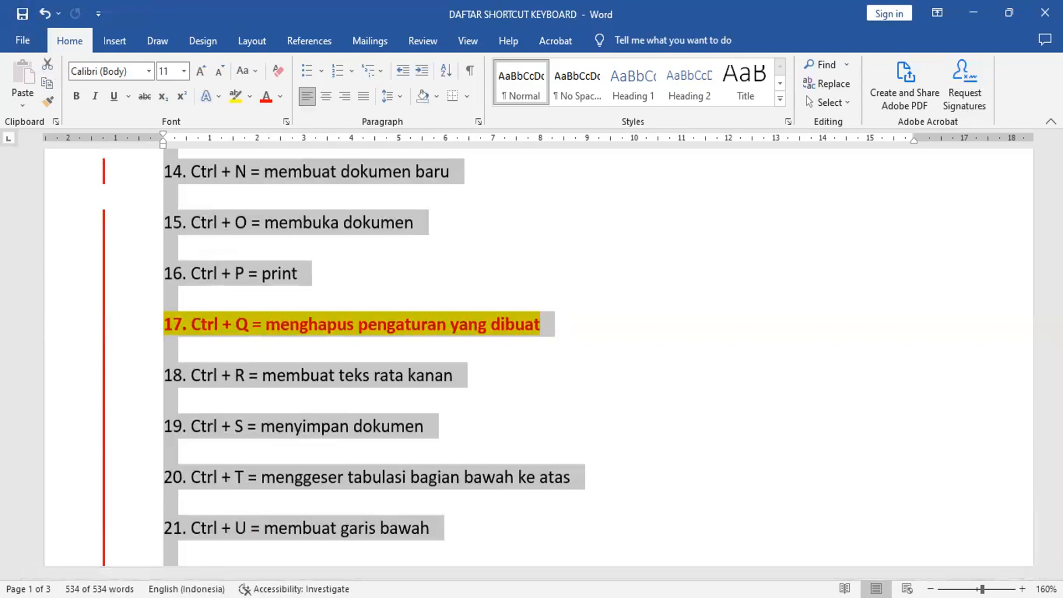